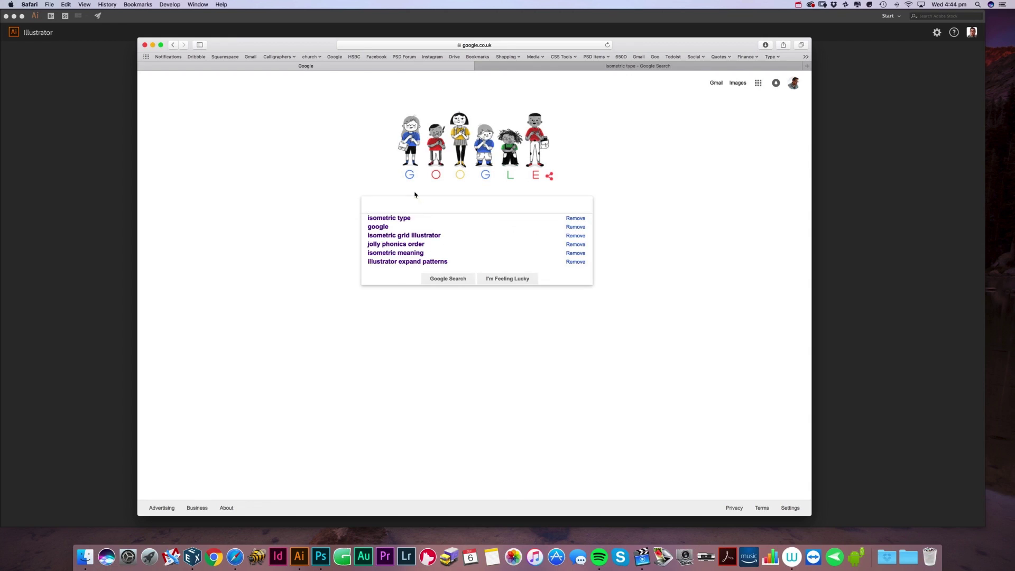
- Rerun the isometric grid search, open the accurate template page, and show recent downloads
click(389, 236)
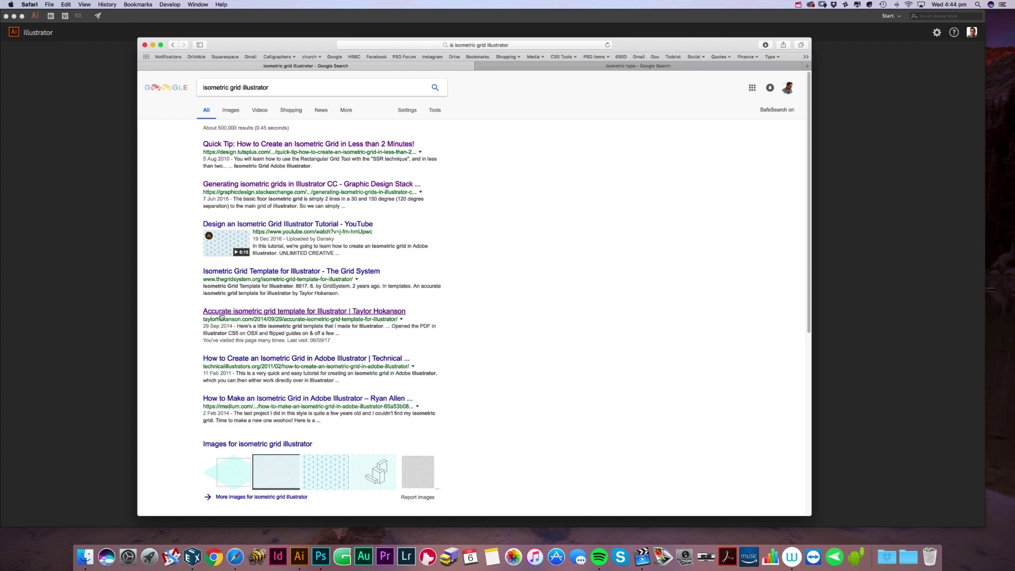
click(296, 313)
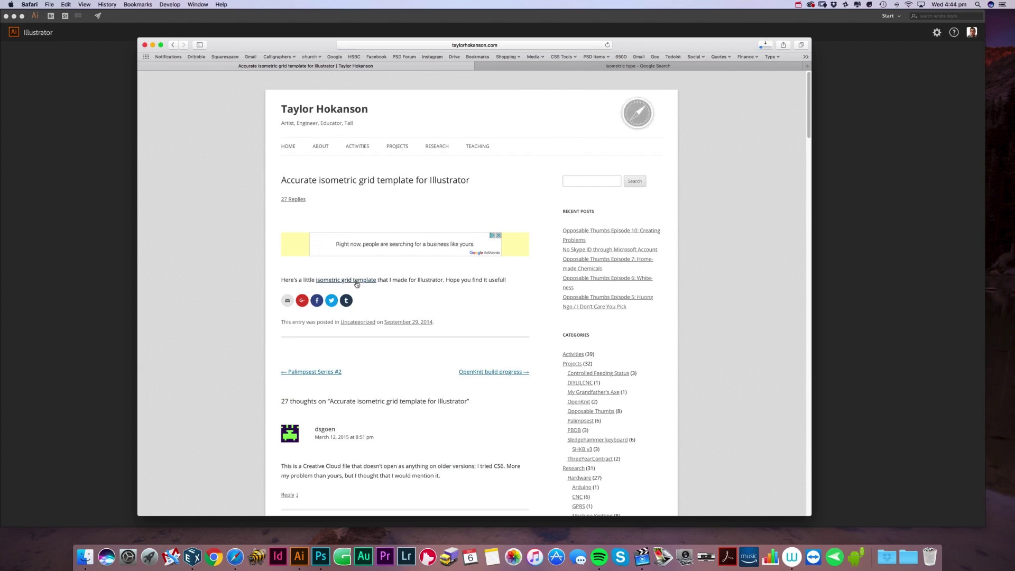
click(767, 45)
- Open isometric_grid_30.AI in Illustrator and zoom in on the grid
double_click(741, 81)
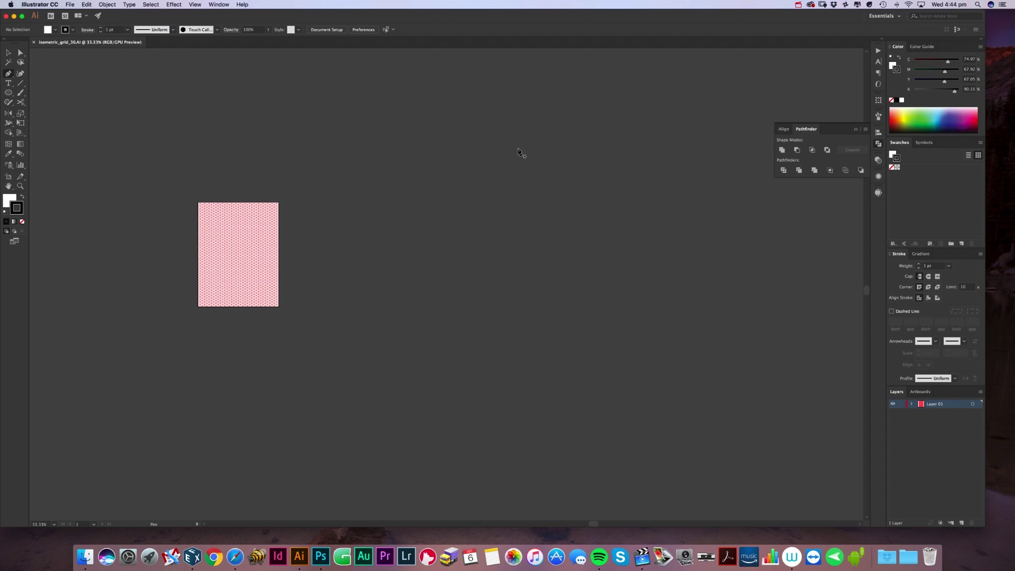
scroll(377, 189, up, 5)
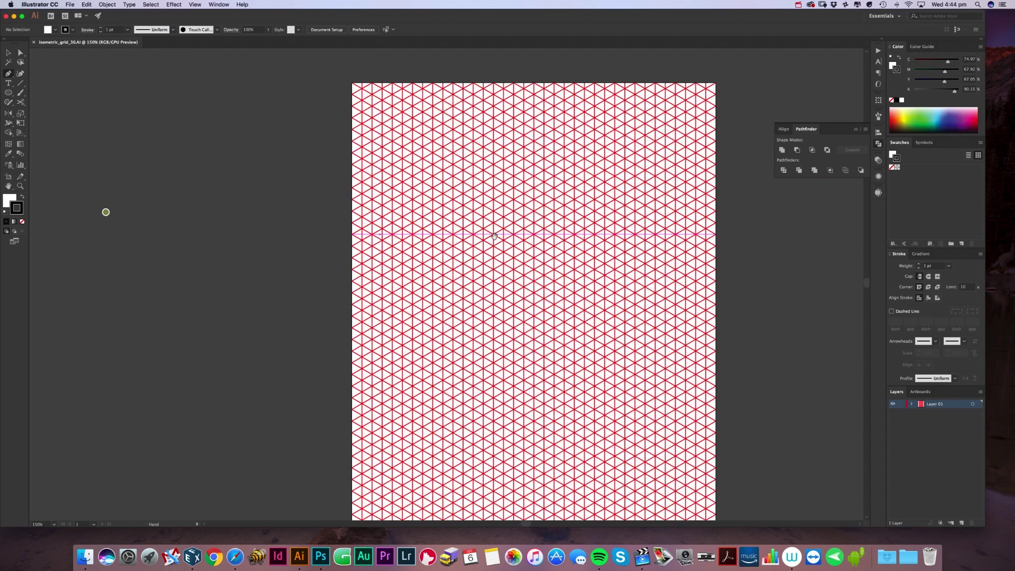
drag(494, 236, 296, 216)
scroll(333, 235, up, 1)
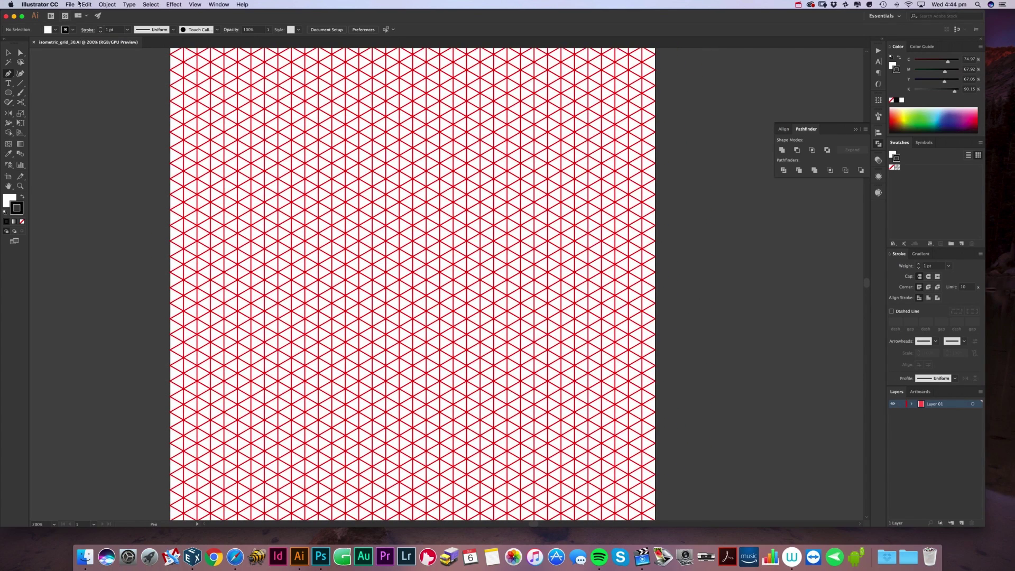
- Set the document units to Pixels in Document Setup
click(72, 5)
click(84, 172)
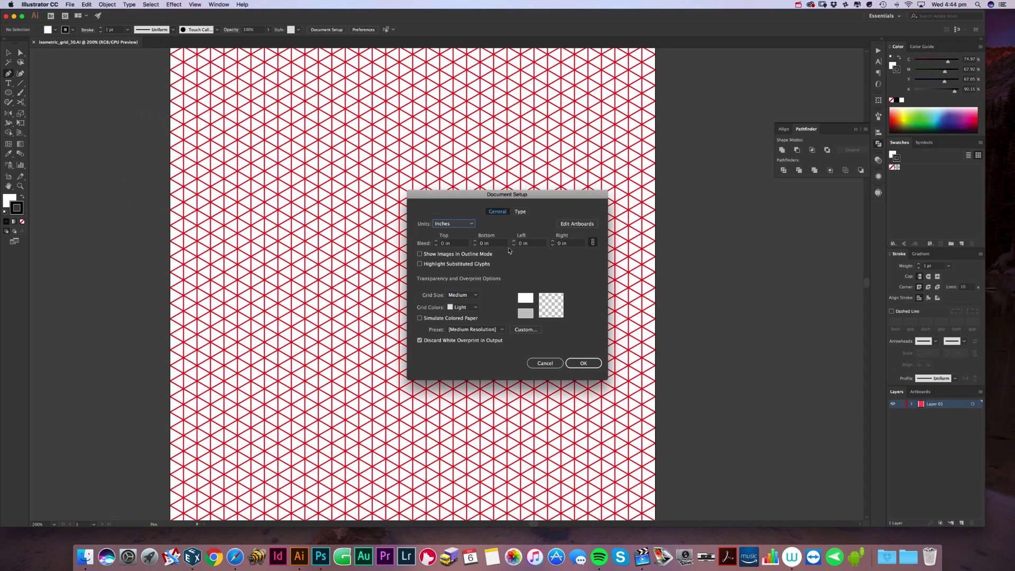
click(455, 229)
click(455, 276)
click(584, 362)
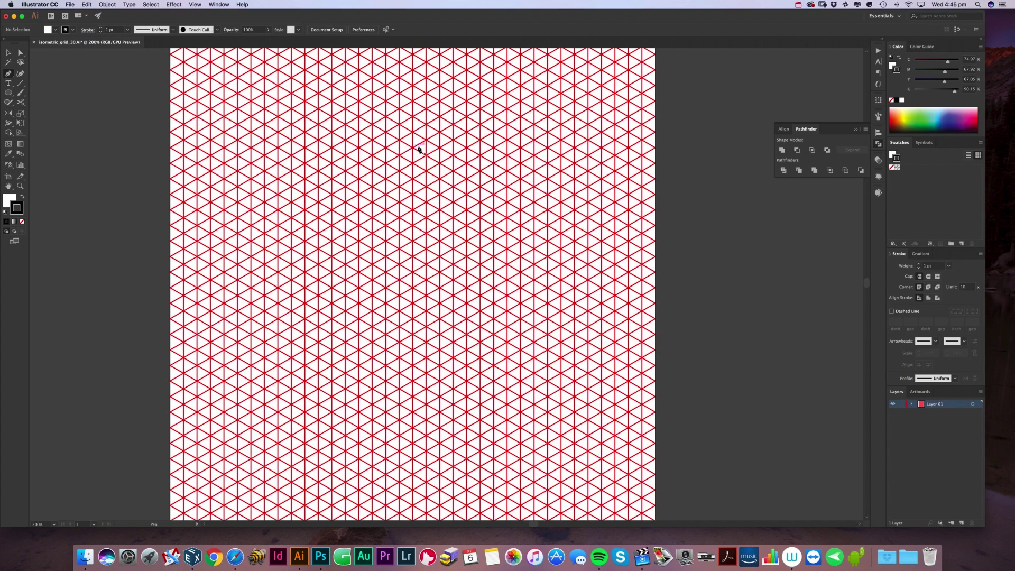
- Select the whole grid and lighten its line colour with the Color sliders
click(8, 52)
key(super+a)
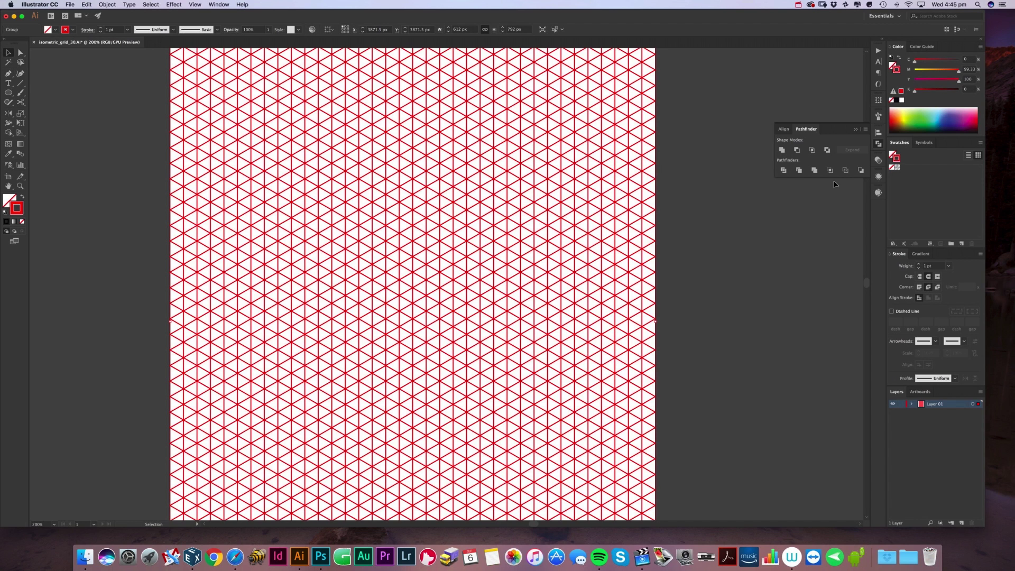
drag(923, 86, 916, 90)
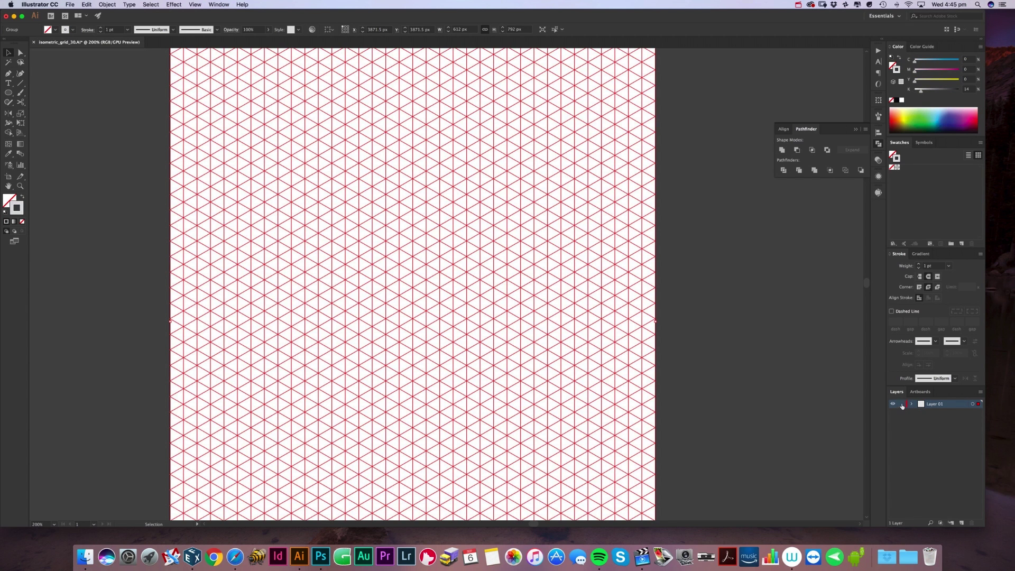
- Lock the grid layer, add a new Layer 2 above it, and select the Pen tool
click(902, 405)
click(962, 523)
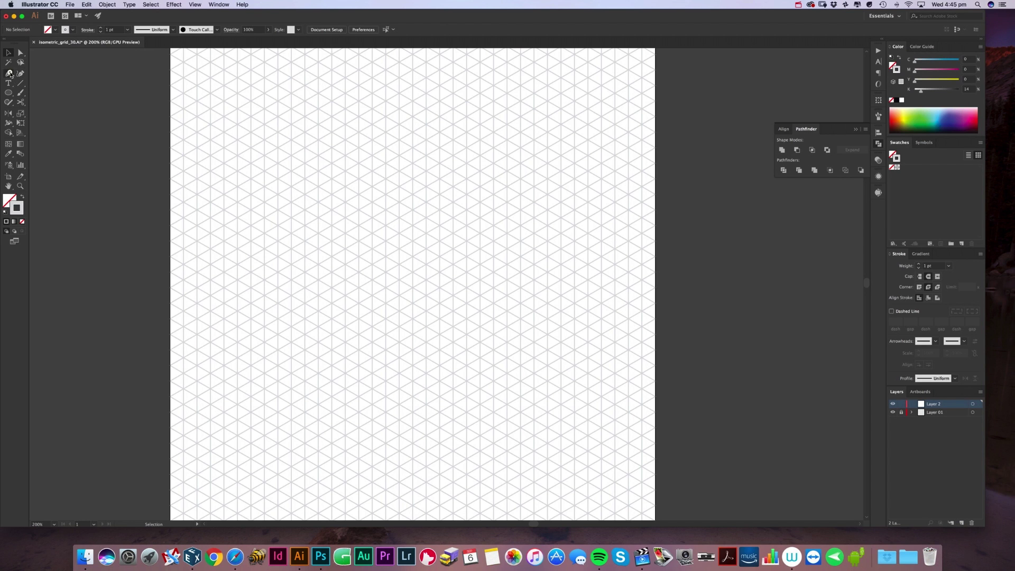
click(9, 73)
- Turn on Smart Guides and zoom in to 300% on the grid
click(195, 5)
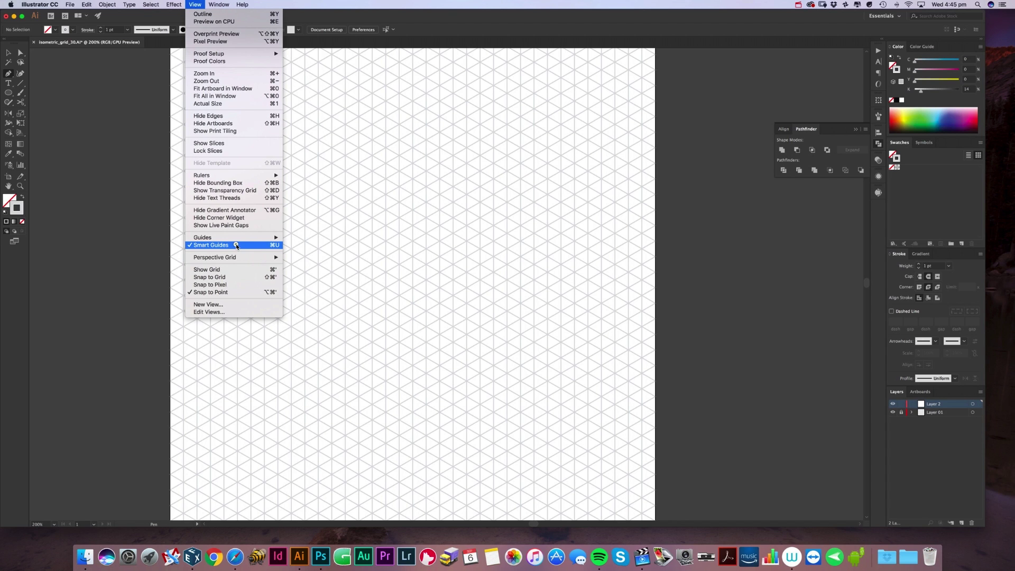
click(321, 264)
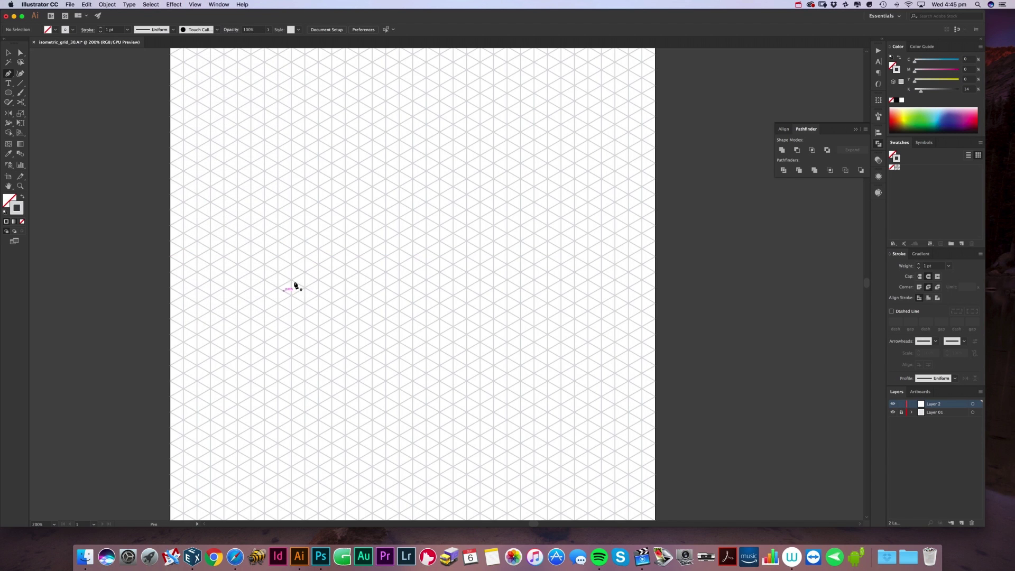
key(super+equal)
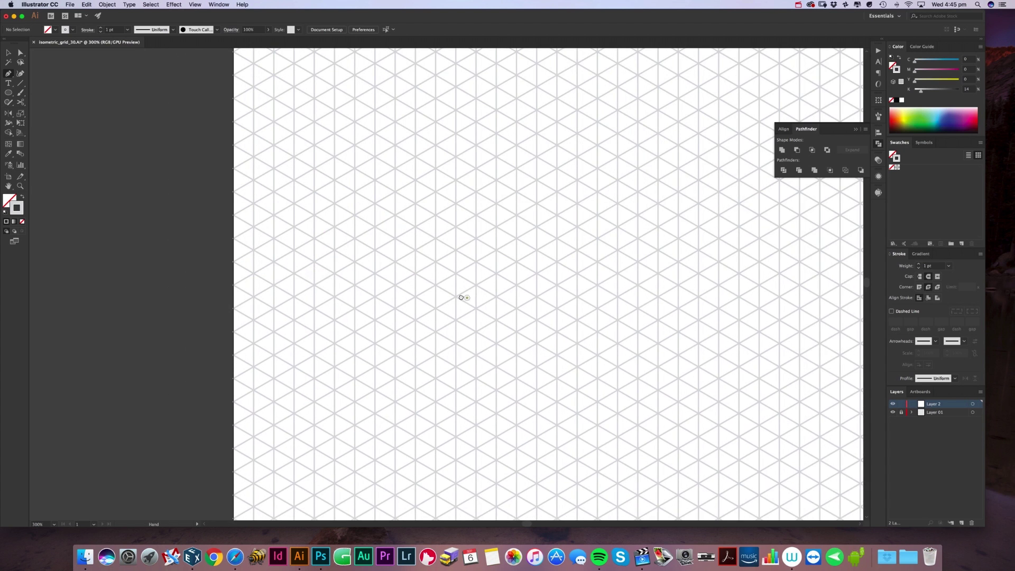
drag(460, 295, 251, 239)
drag(328, 244, 363, 252)
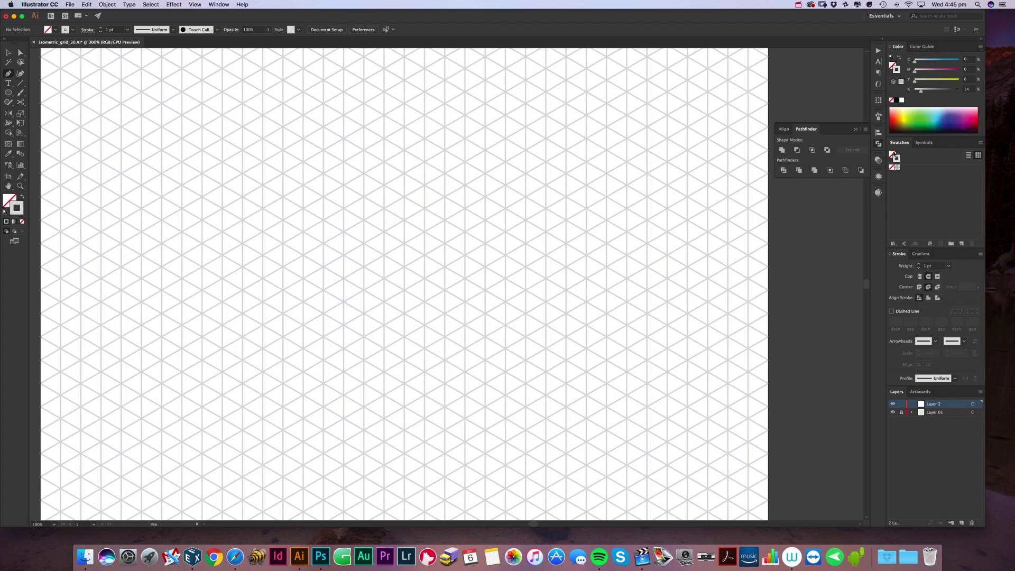
- Set the stroke colour to black from the Color panel swatch
click(898, 100)
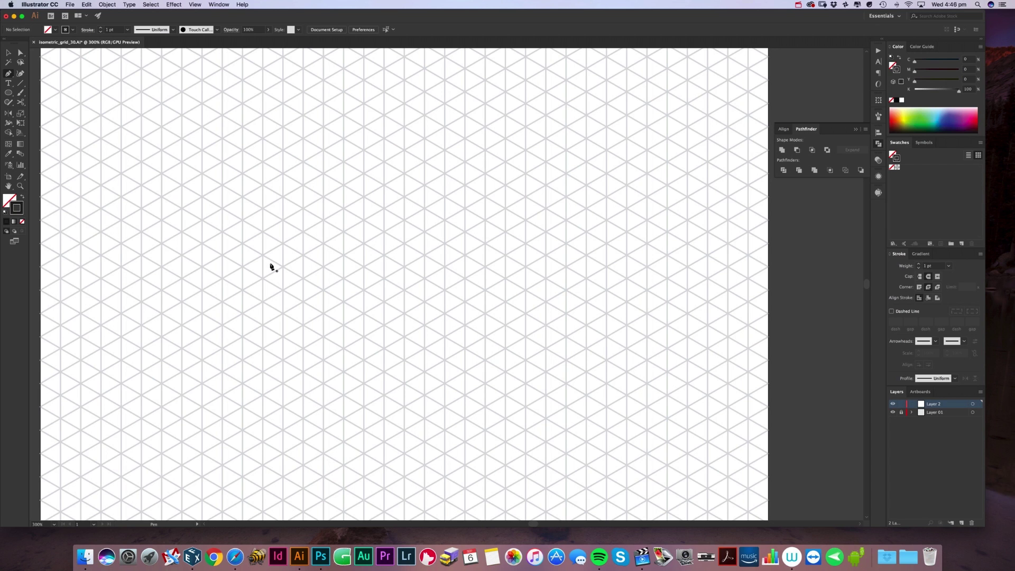
- Trace the closed isometric outline of the letter T along the grid
click(262, 232)
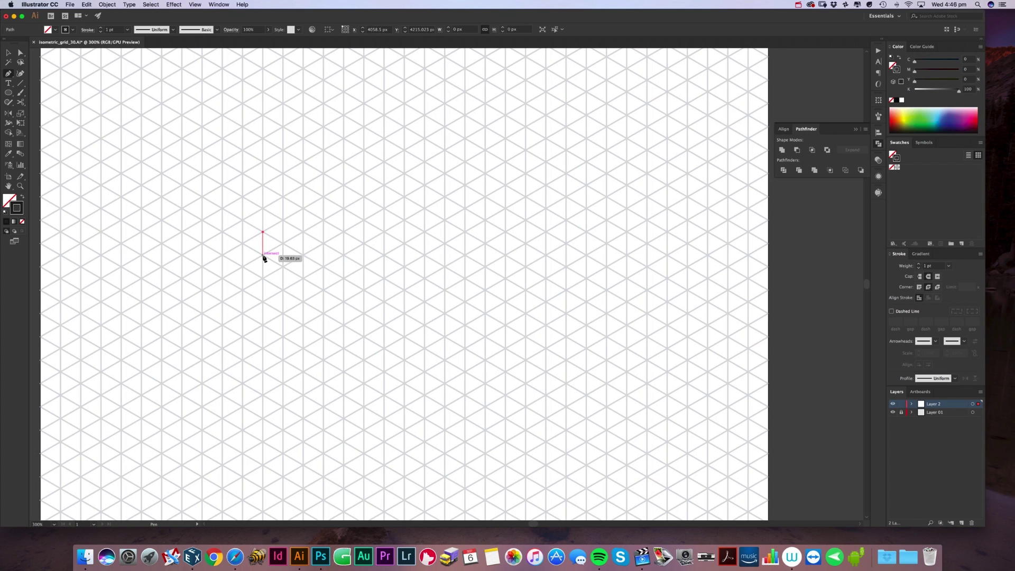
click(263, 255)
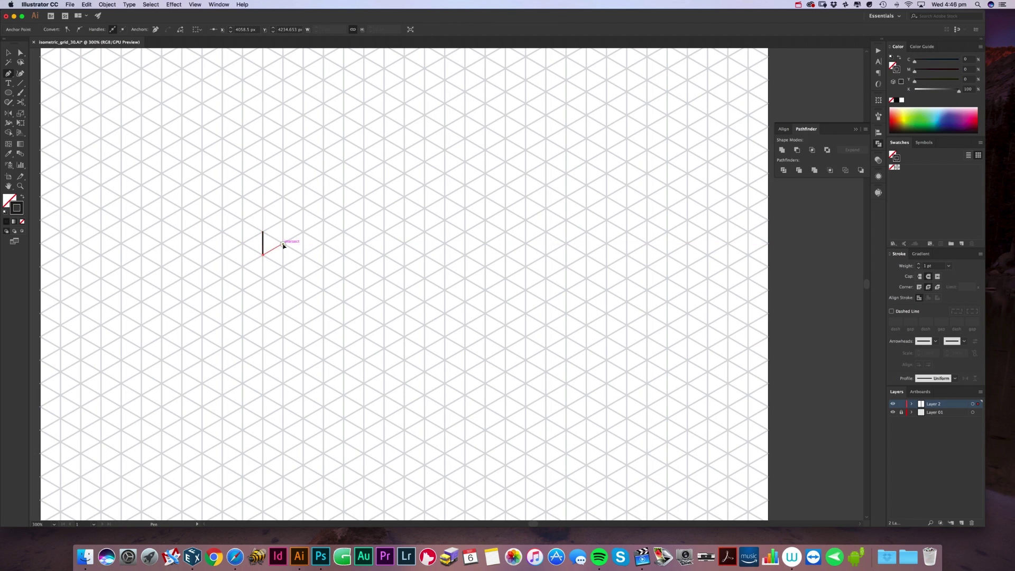
click(283, 244)
click(284, 337)
click(303, 325)
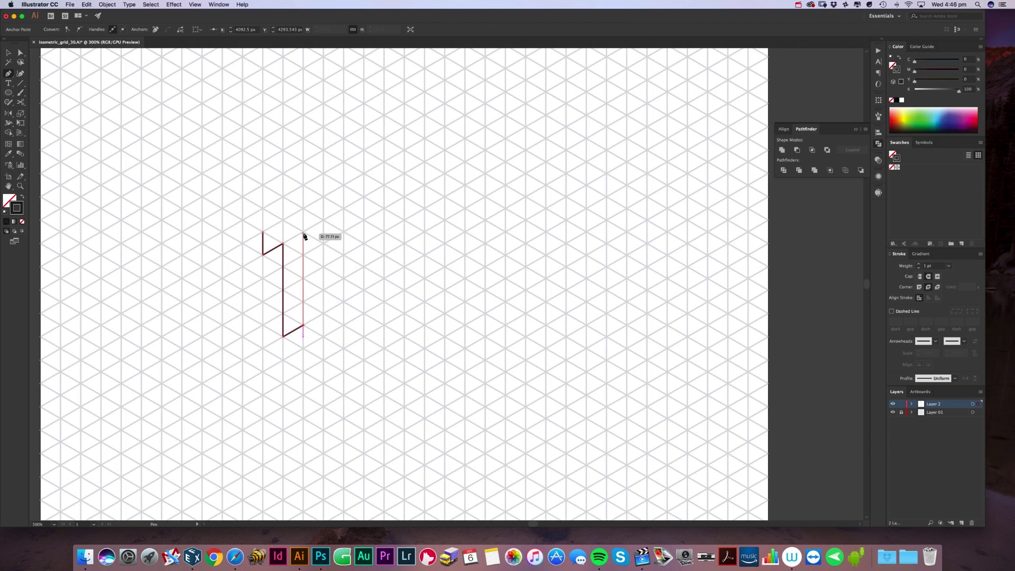
click(303, 231)
click(323, 220)
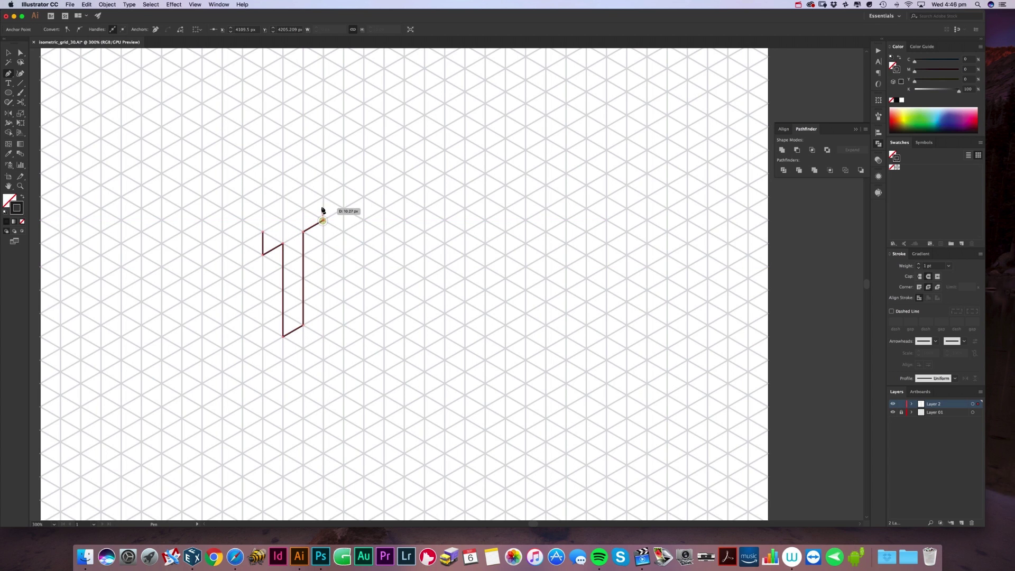
click(323, 198)
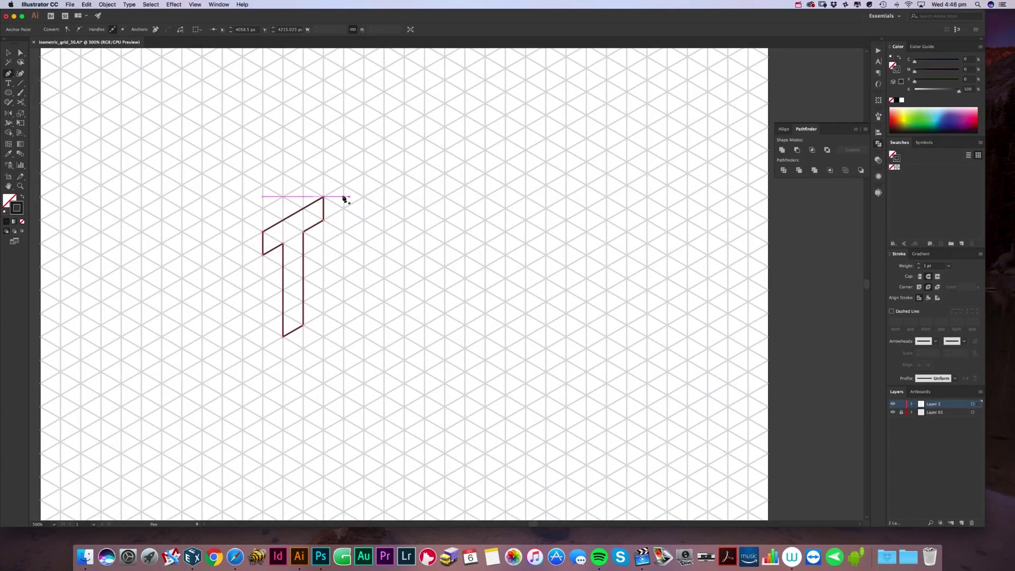
- Trace the closed isometric outline of the letter Y with its fork
click(343, 185)
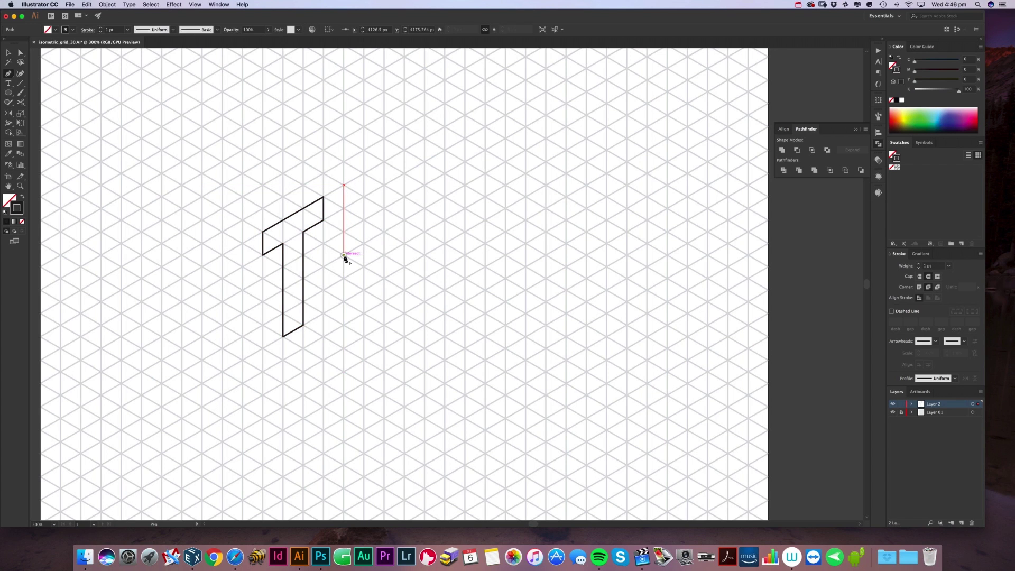
click(343, 255)
click(384, 231)
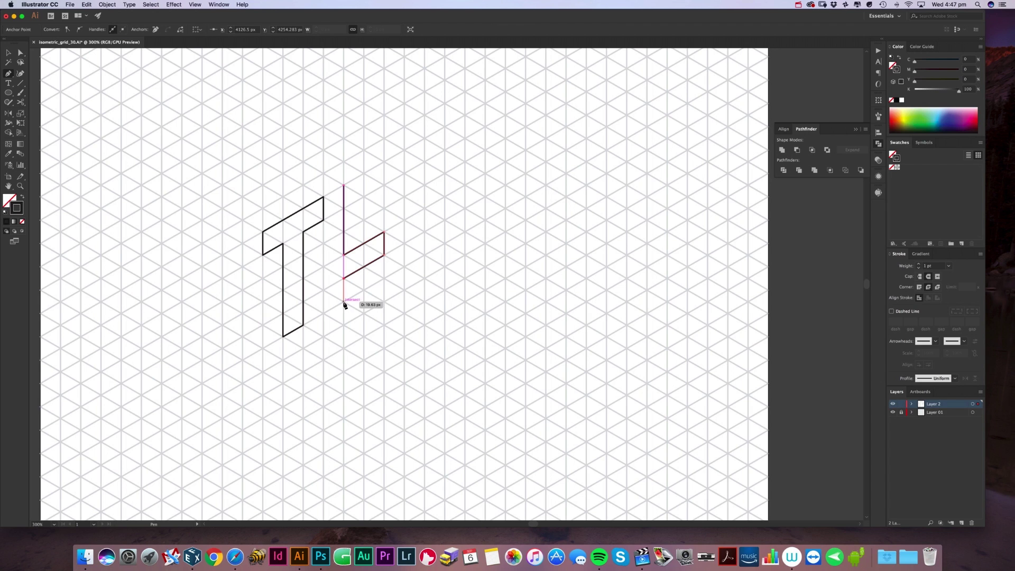
click(405, 267)
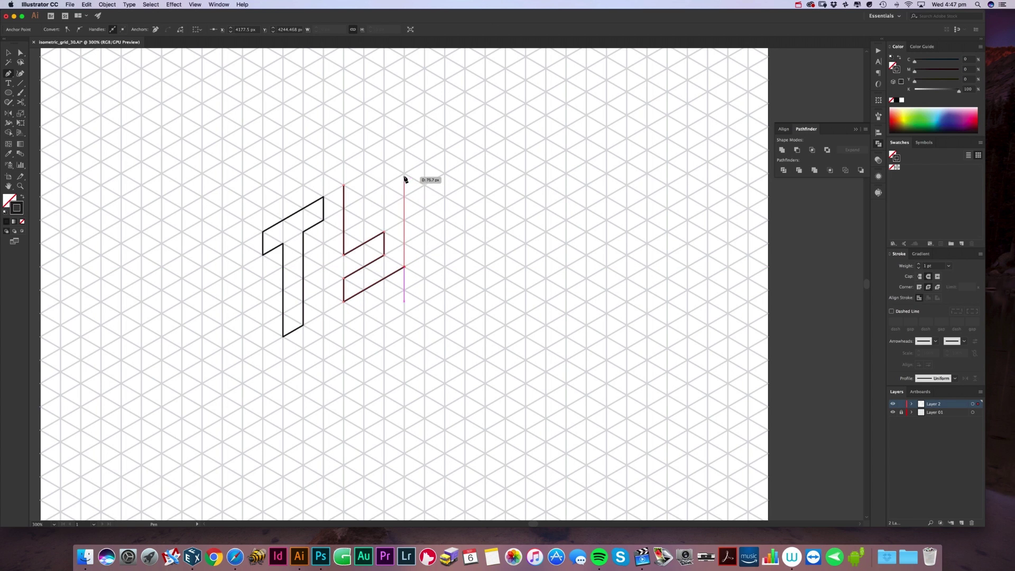
click(405, 150)
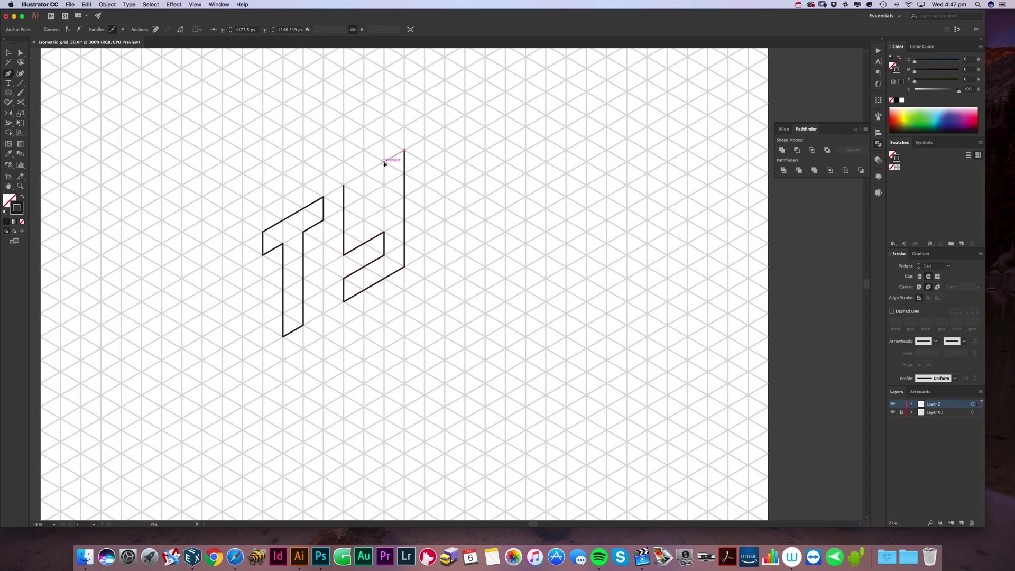
click(384, 162)
click(384, 209)
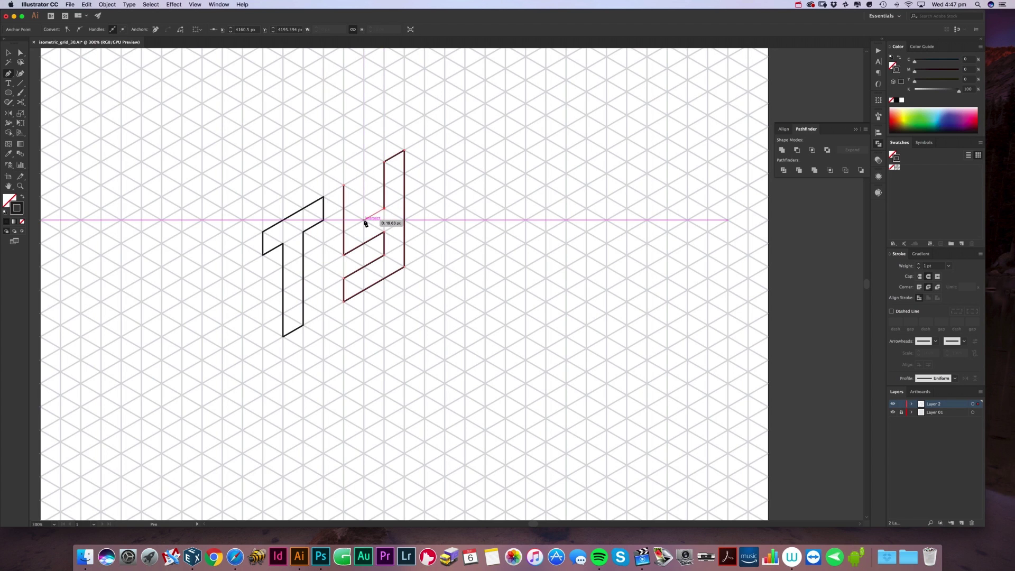
click(364, 220)
click(364, 174)
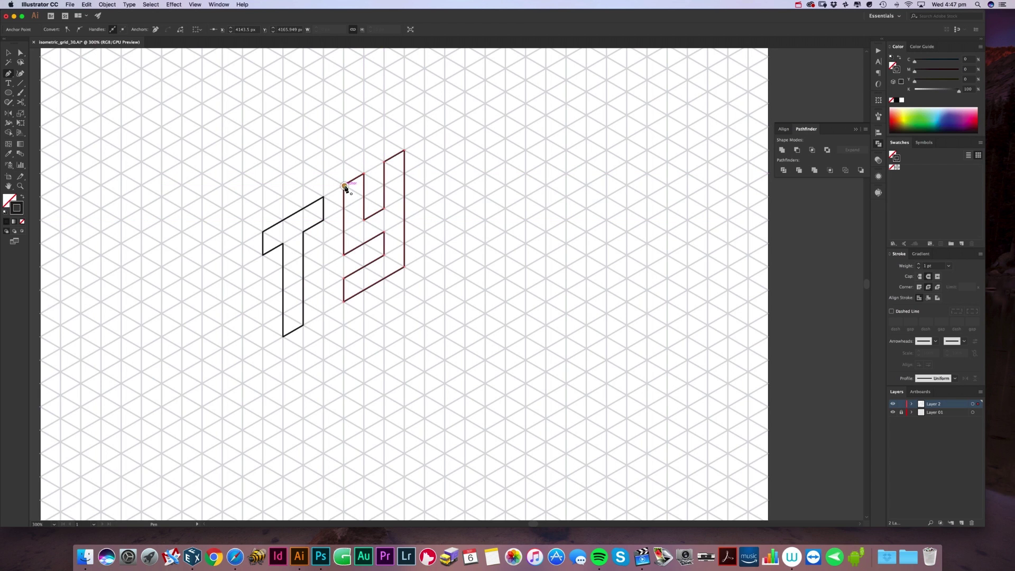
click(344, 186)
- Trace the closed outer outline of the letter P
click(425, 138)
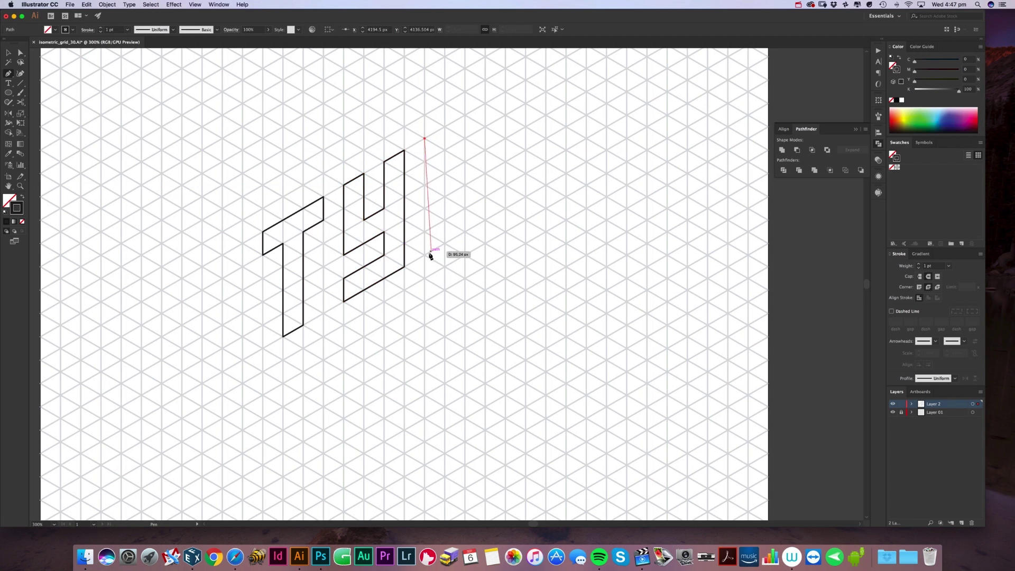
click(425, 255)
scroll(428, 248, up, 3)
scroll(429, 248, right, 1)
click(420, 311)
click(420, 263)
click(460, 239)
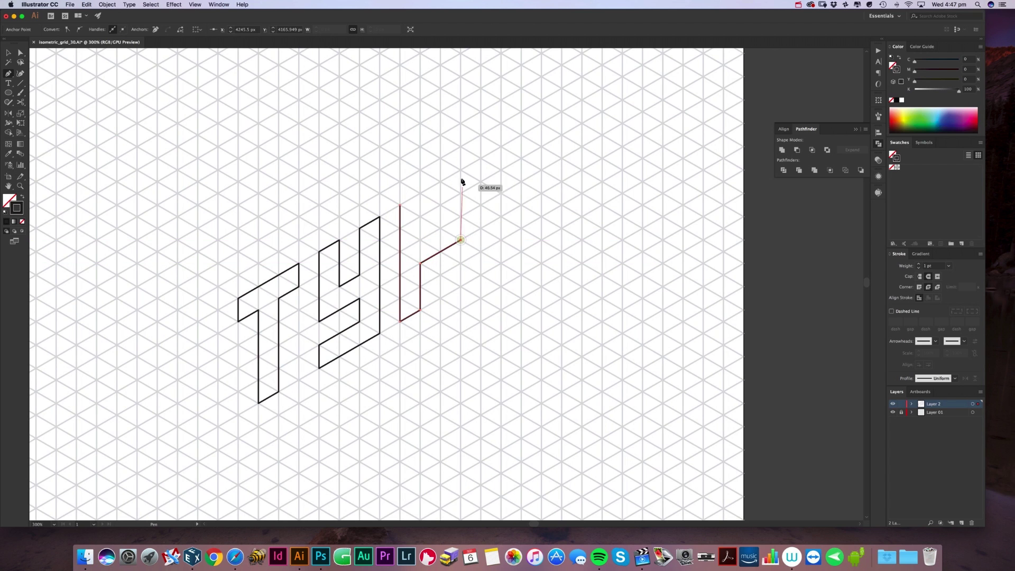
click(461, 170)
click(401, 205)
- Draw the P's inner rhombus counter
click(420, 217)
click(440, 205)
click(441, 228)
click(420, 239)
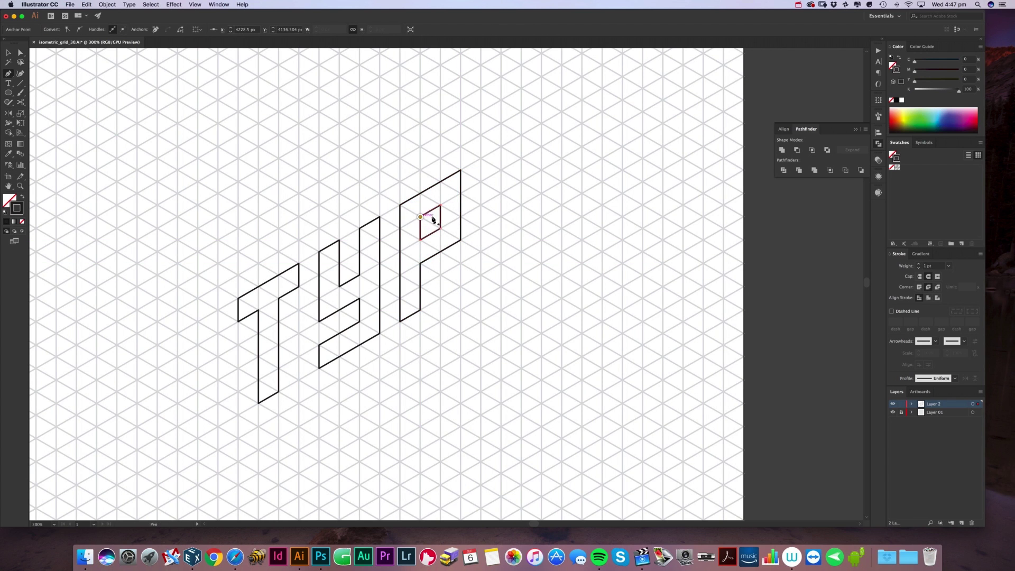
- Trace the letter E outline with its bottom, middle, and top arms
scroll(431, 219, right, 3)
scroll(432, 219, up, 1)
click(400, 169)
click(400, 284)
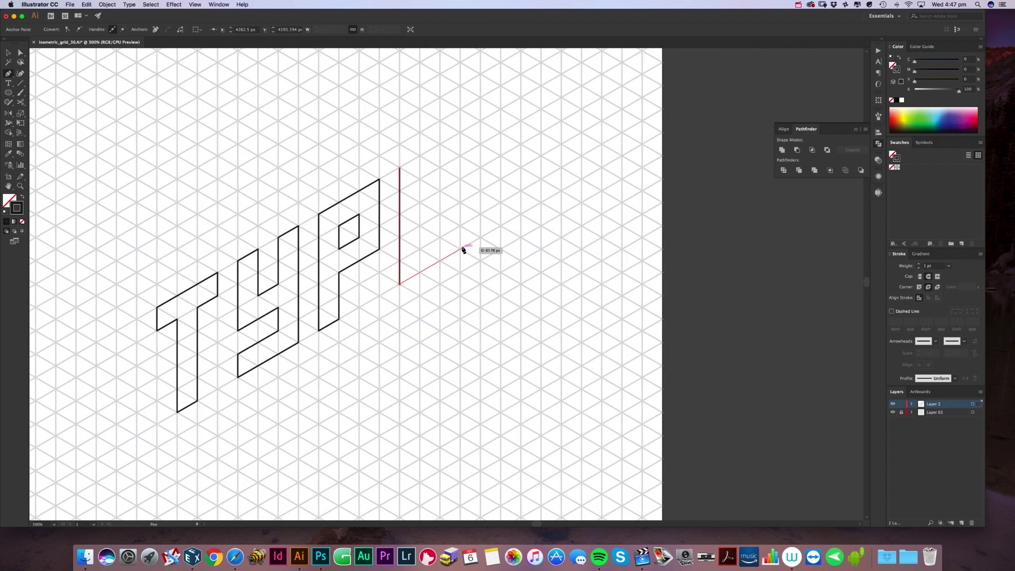
click(461, 249)
click(460, 227)
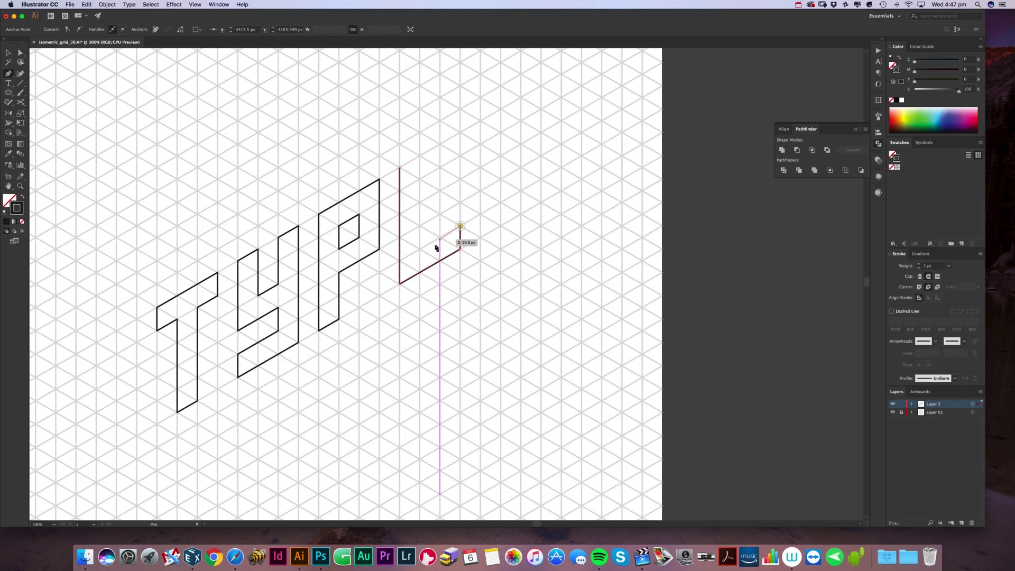
click(420, 248)
click(420, 225)
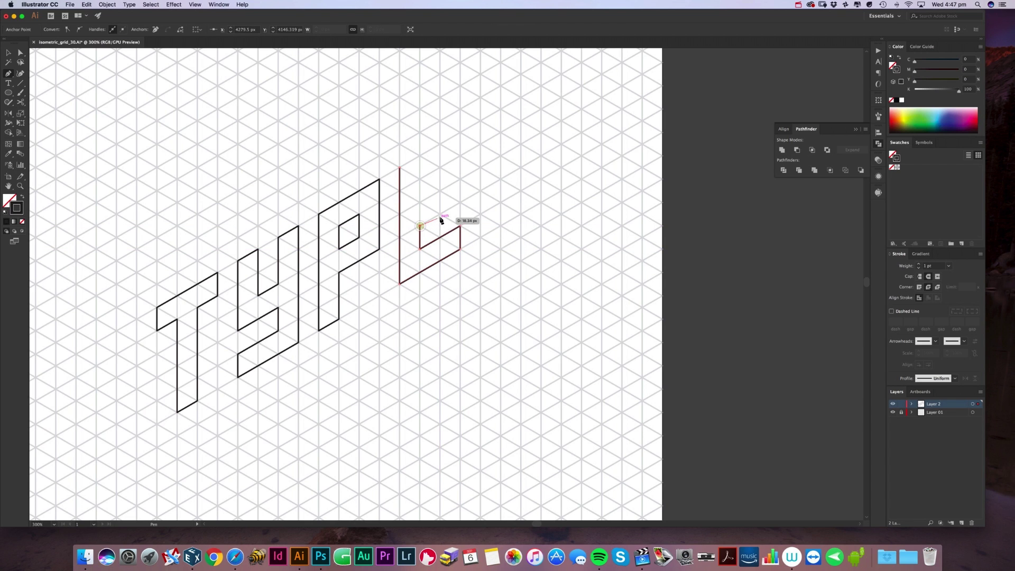
click(440, 191)
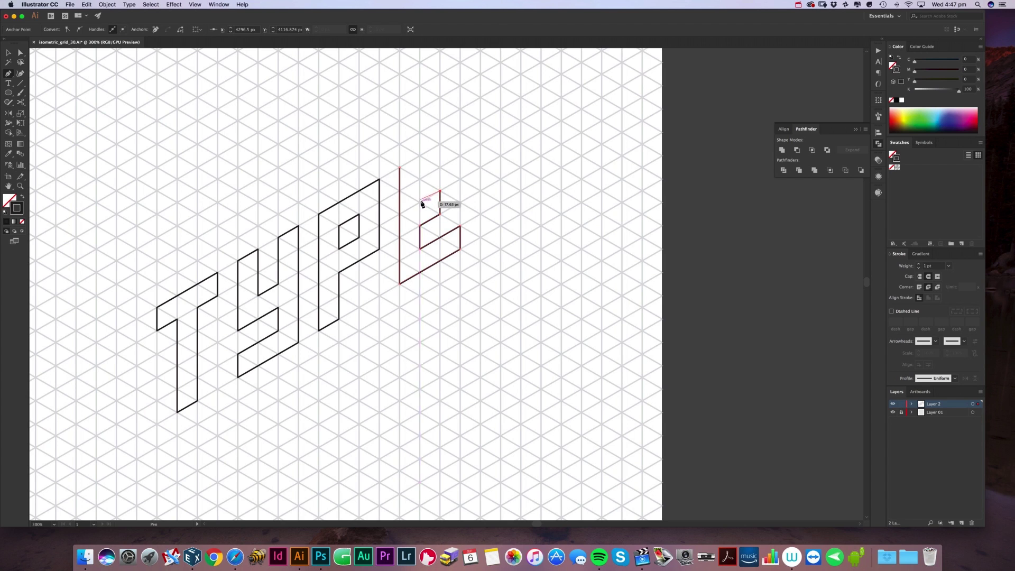
click(421, 180)
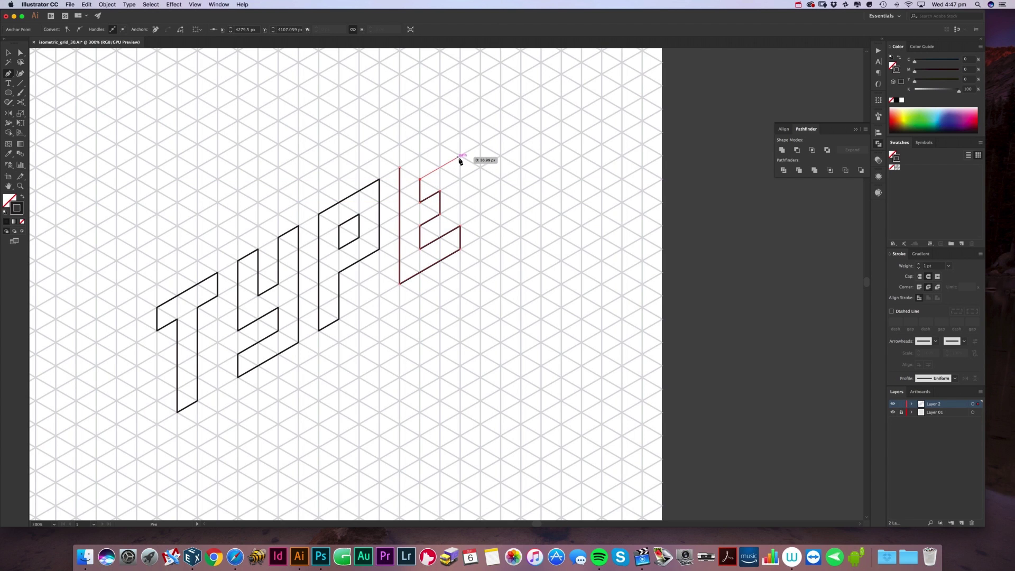
click(460, 157)
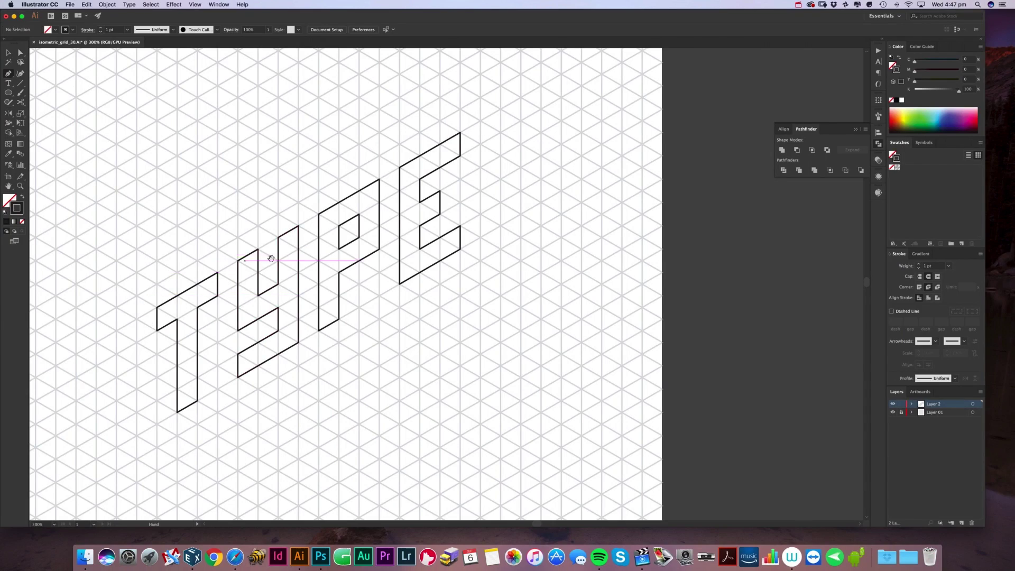
- Draw the isometric side faces of the T's crossbar and stem with the Pen tool
drag(271, 258, 384, 202)
click(292, 274)
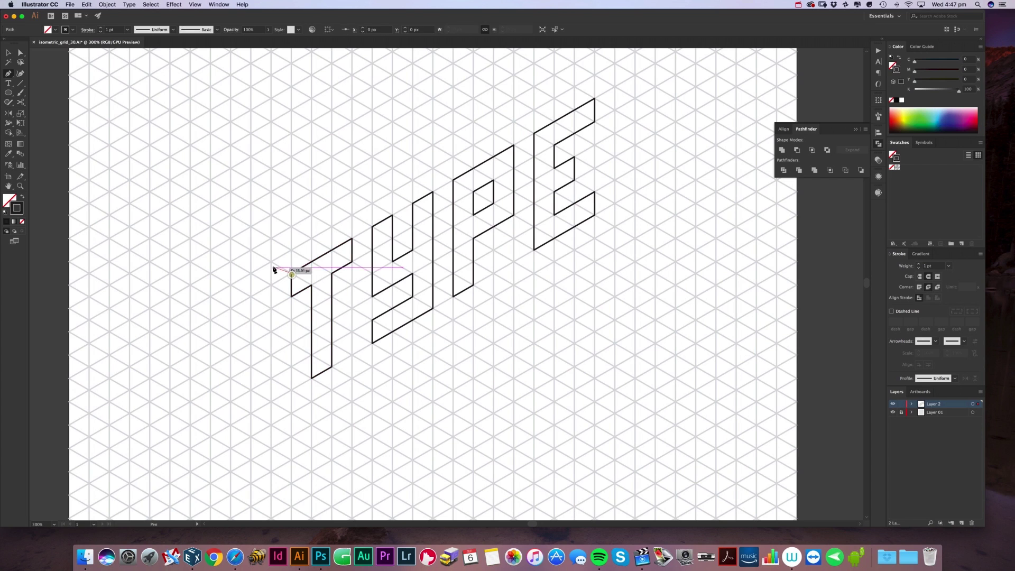
click(271, 262)
click(271, 286)
drag(273, 287, 271, 286)
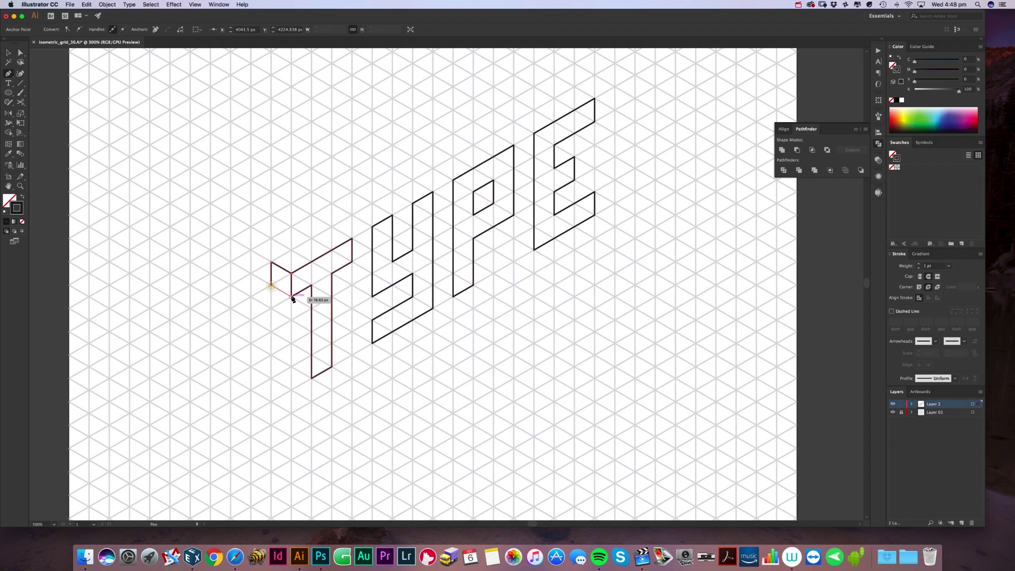
click(292, 297)
super+click(291, 320)
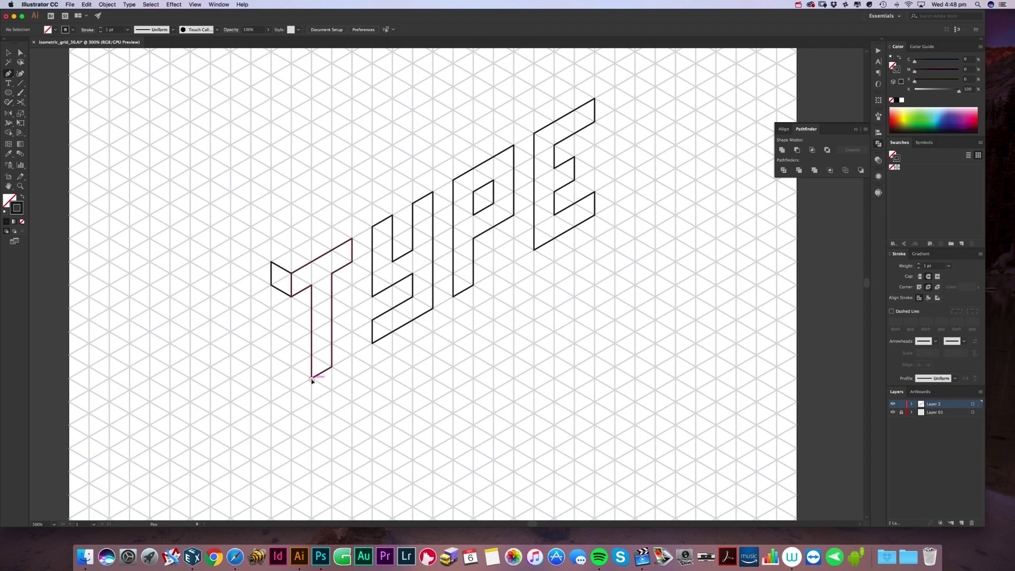
drag(312, 377, 291, 366)
click(291, 297)
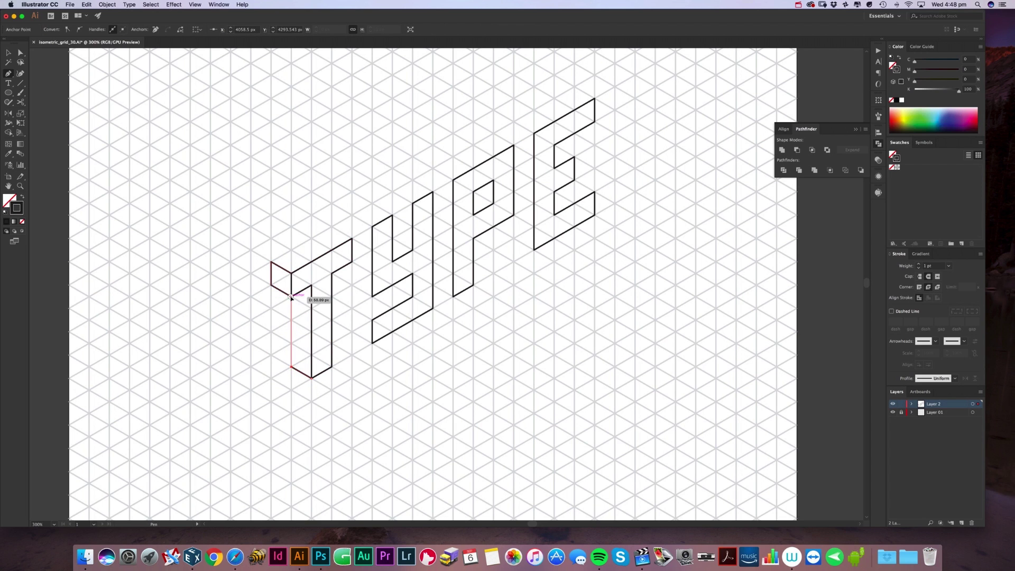
super+click(267, 324)
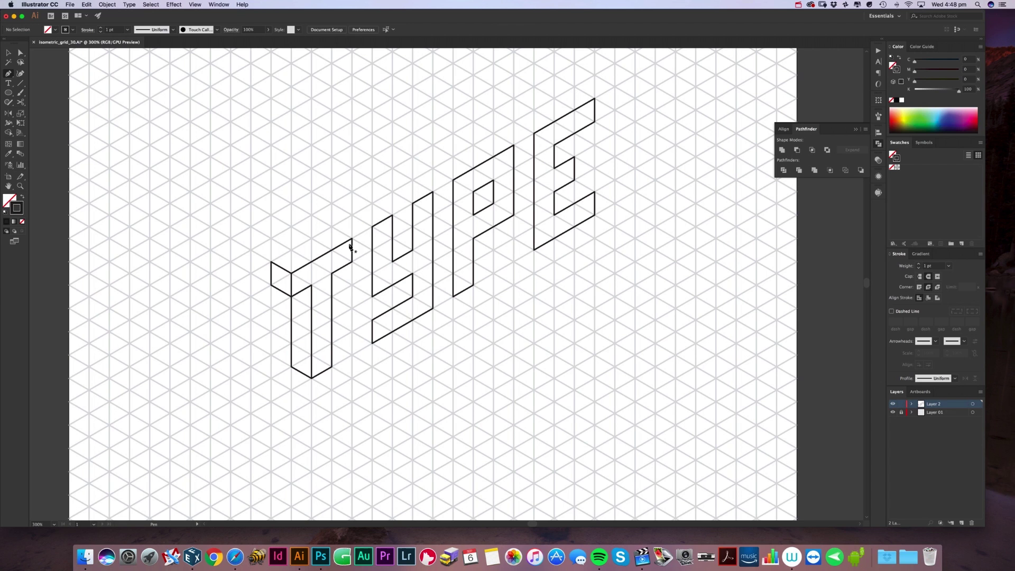
- Draw the T's top face as a closed isometric path
drag(351, 240, 330, 231)
click(332, 228)
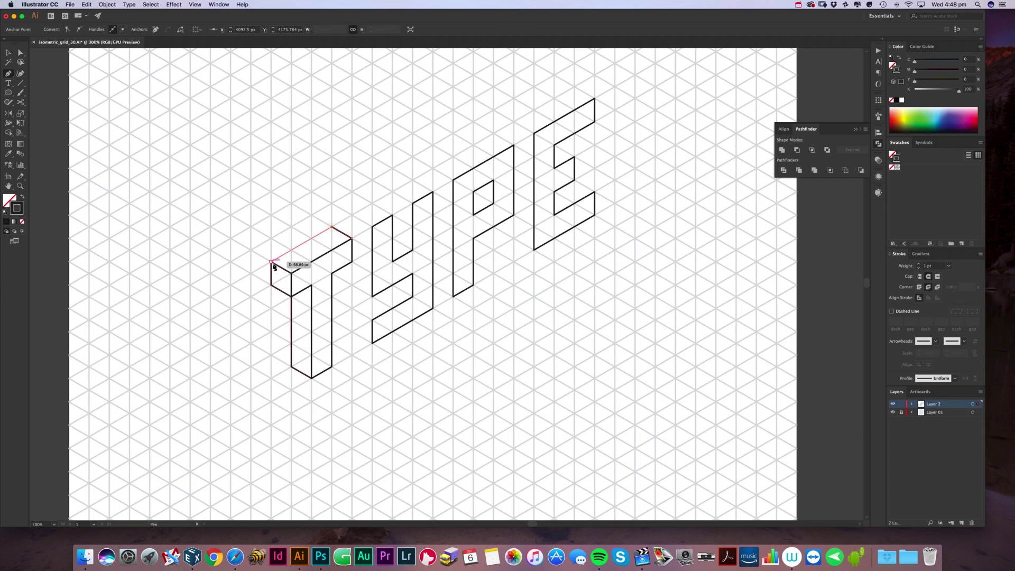
click(271, 261)
super+click(257, 285)
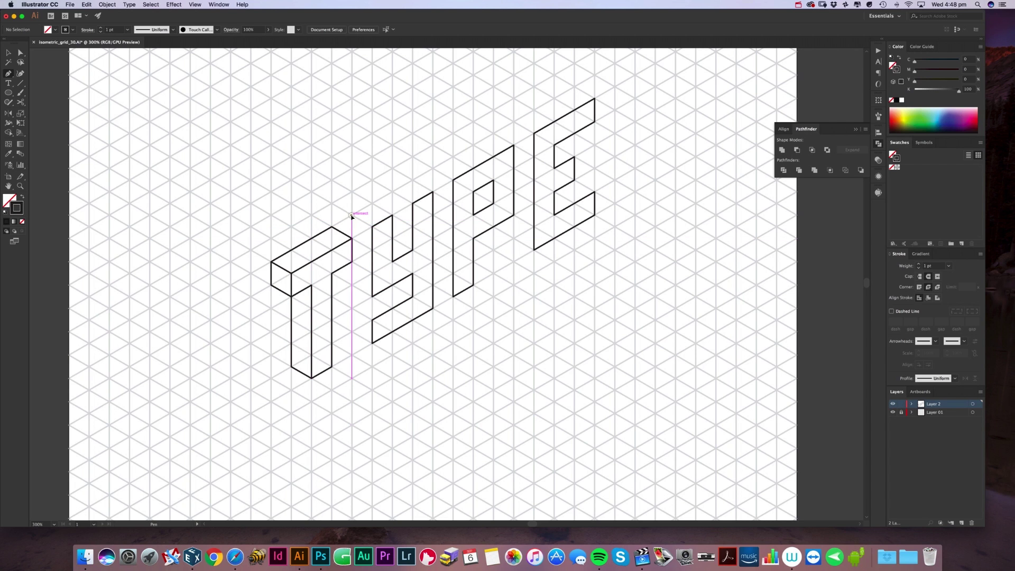
- Draw a depth edge running from the T's top corner down to the Y
click(352, 216)
click(353, 286)
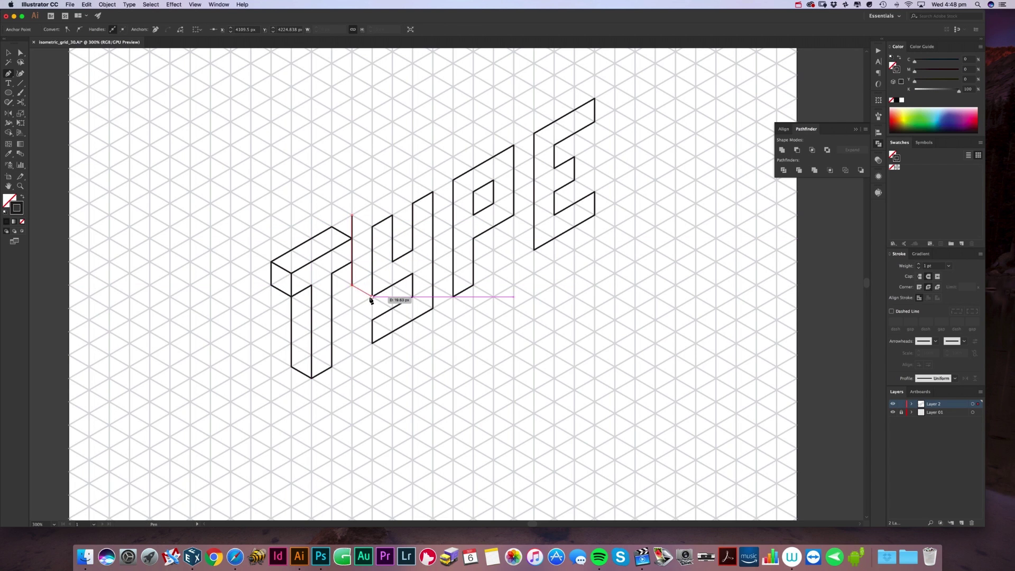
click(372, 297)
super+click(417, 431)
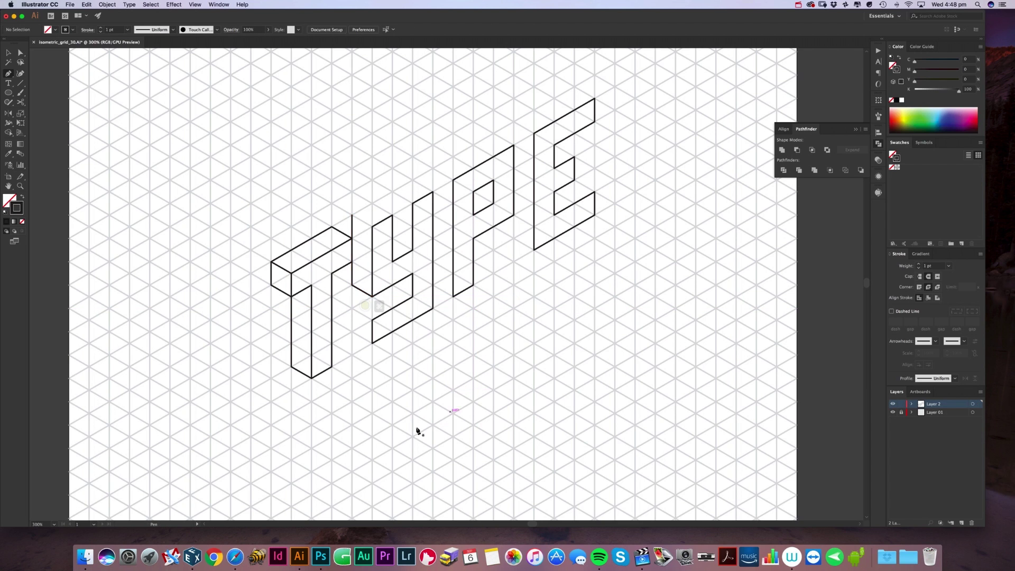
- Draw a small isometric cube's hexagon outline below the word
click(372, 390)
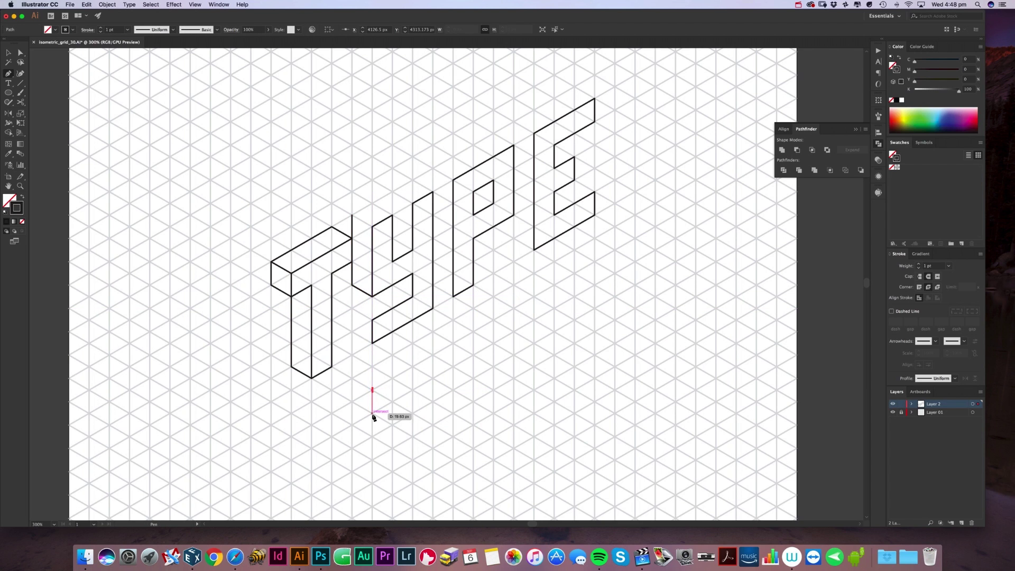
click(373, 413)
click(392, 425)
click(413, 413)
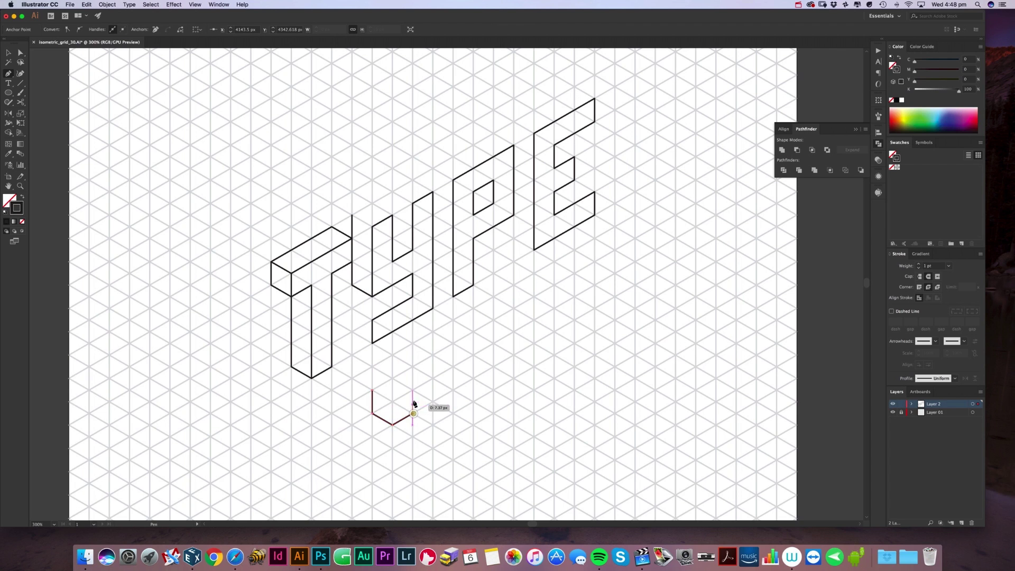
click(413, 390)
click(393, 402)
click(372, 389)
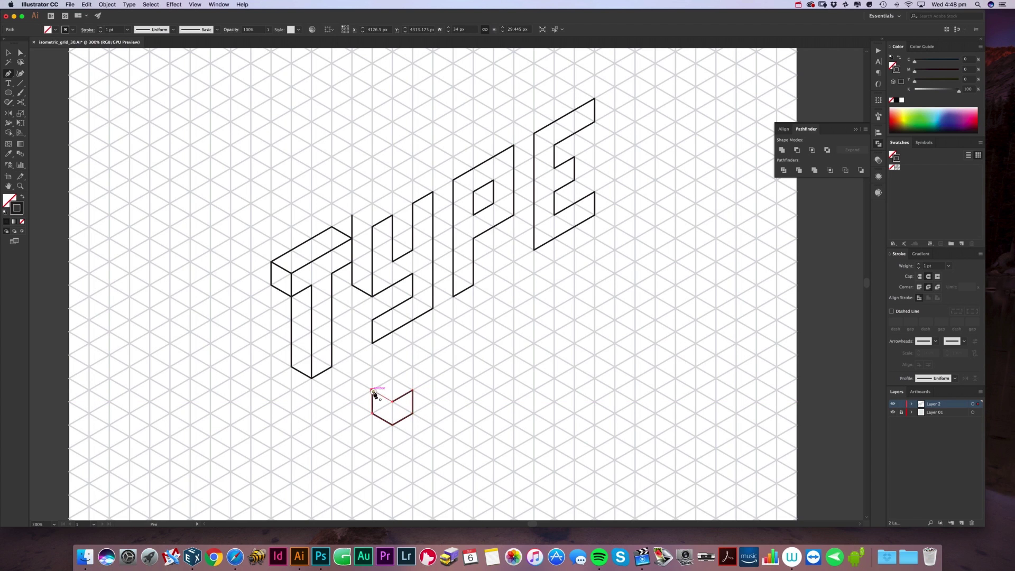
- Add the cube's top face and its centre vertical edge
click(373, 389)
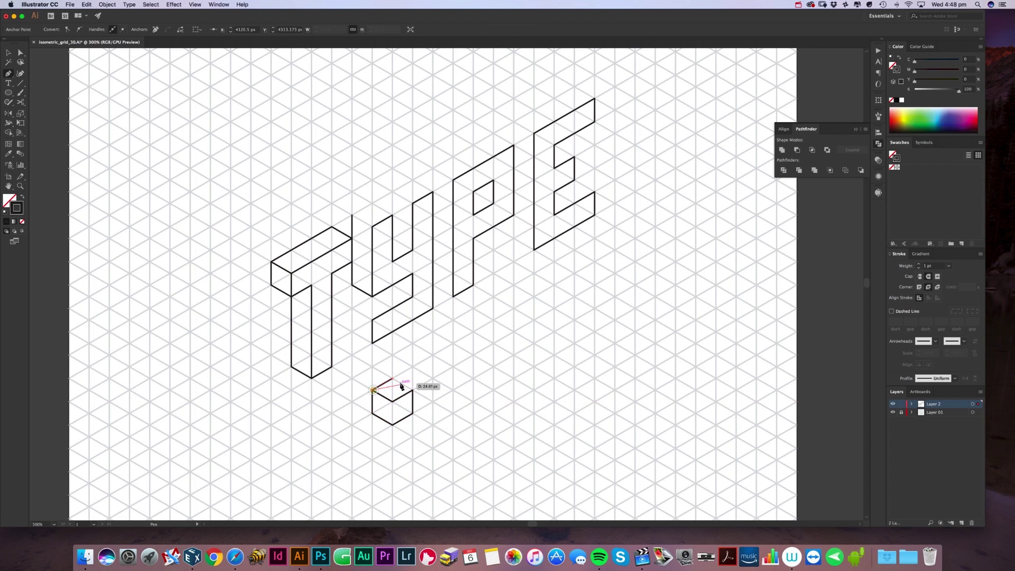
click(392, 379)
click(413, 390)
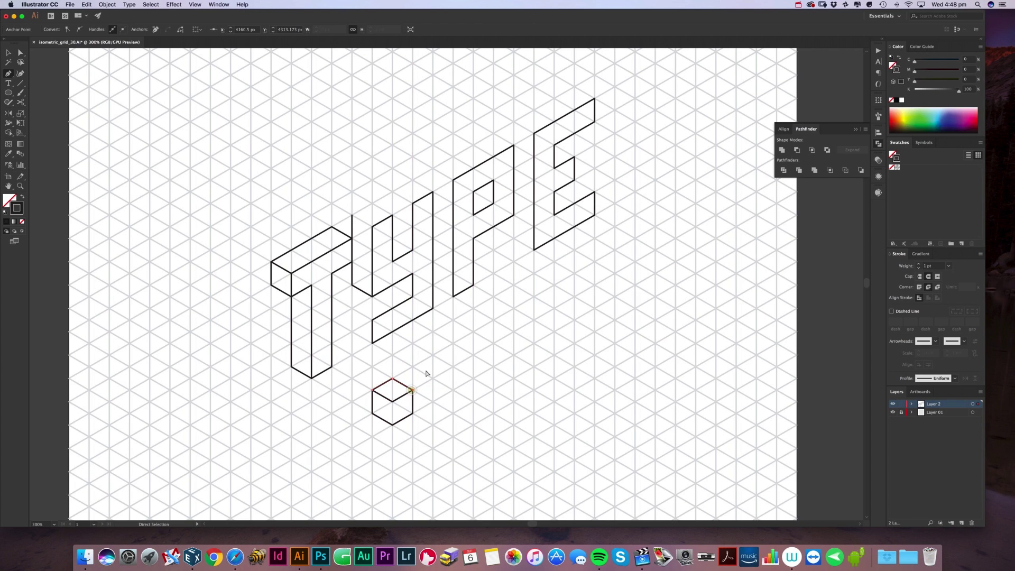
super+click(426, 372)
click(392, 425)
click(392, 401)
super+click(437, 374)
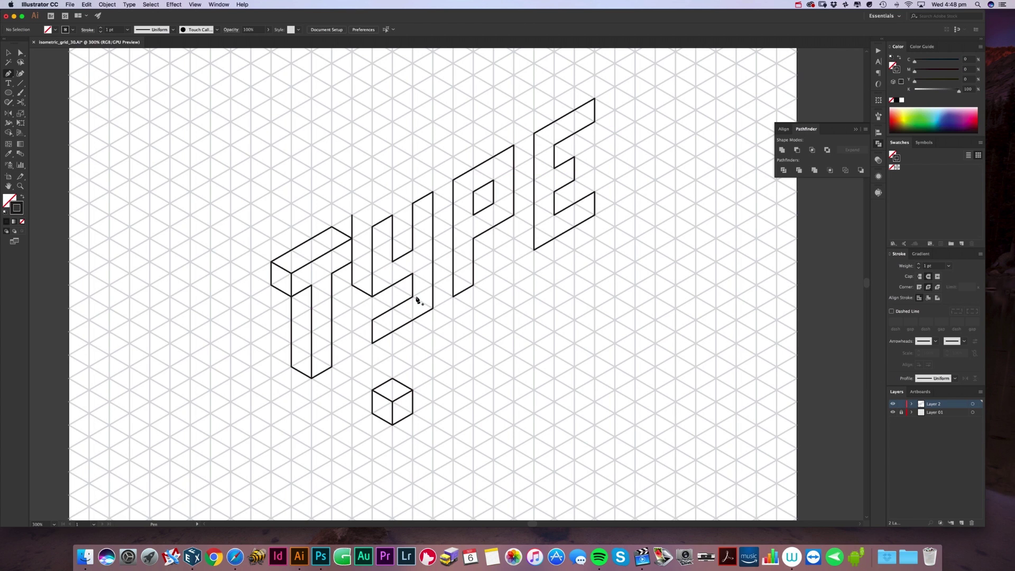
- Draw a parallelogram depth face at the Y's lower left
click(372, 343)
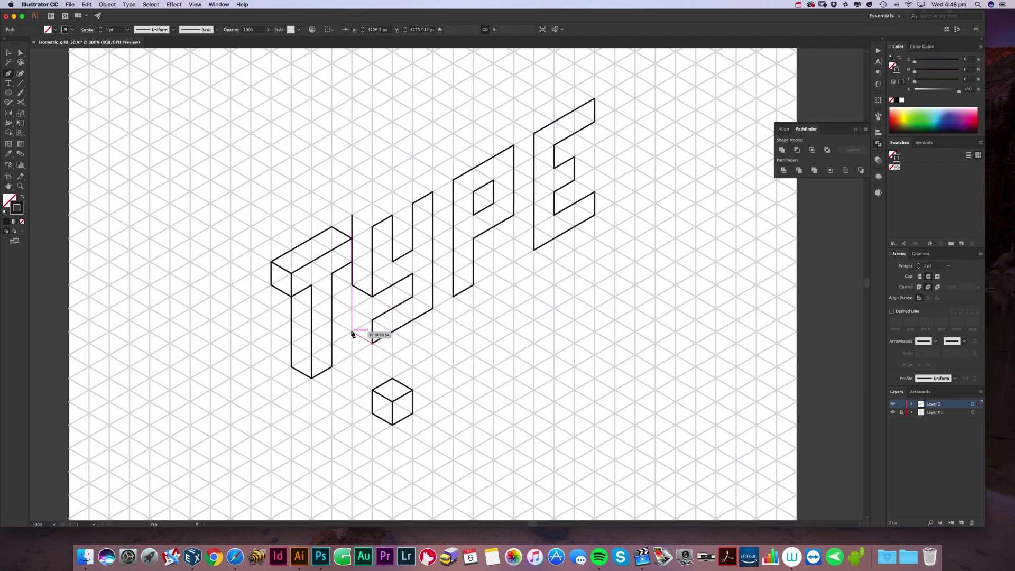
click(352, 331)
click(353, 308)
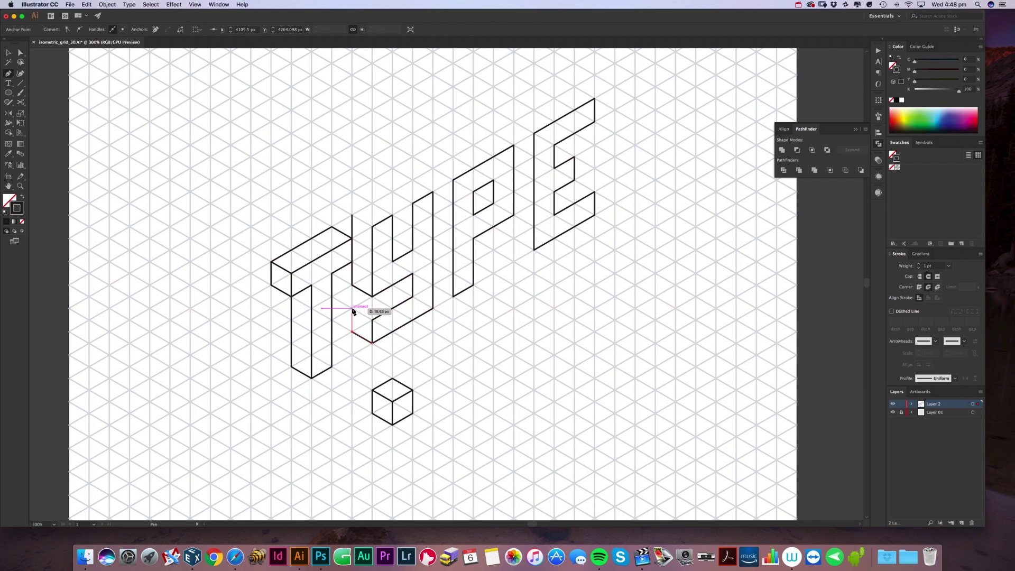
click(372, 321)
click(352, 309)
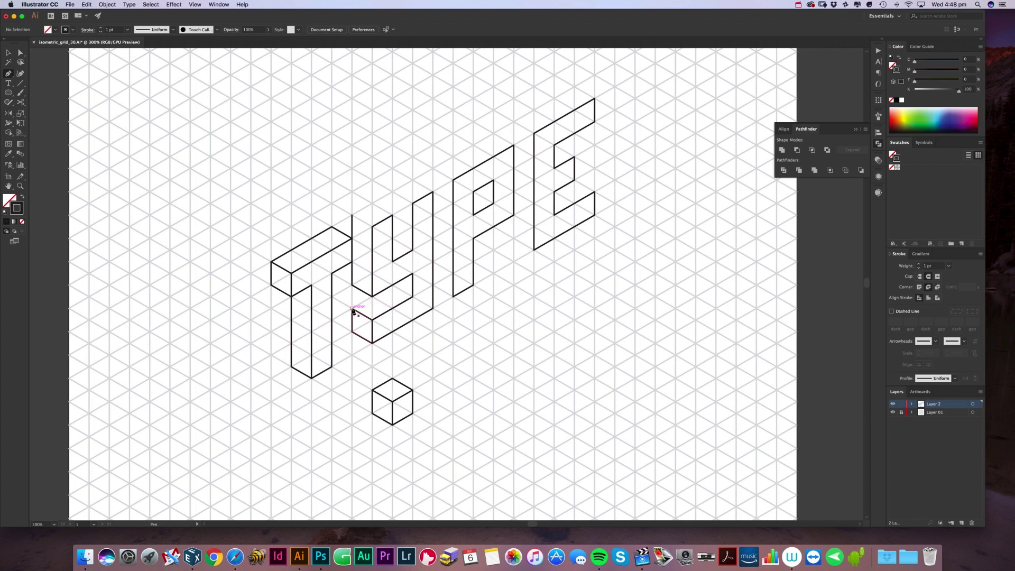
super+click(401, 293)
- Add depth edges along the Y's arm and inner corner
click(392, 285)
click(414, 296)
super+click(437, 286)
click(393, 238)
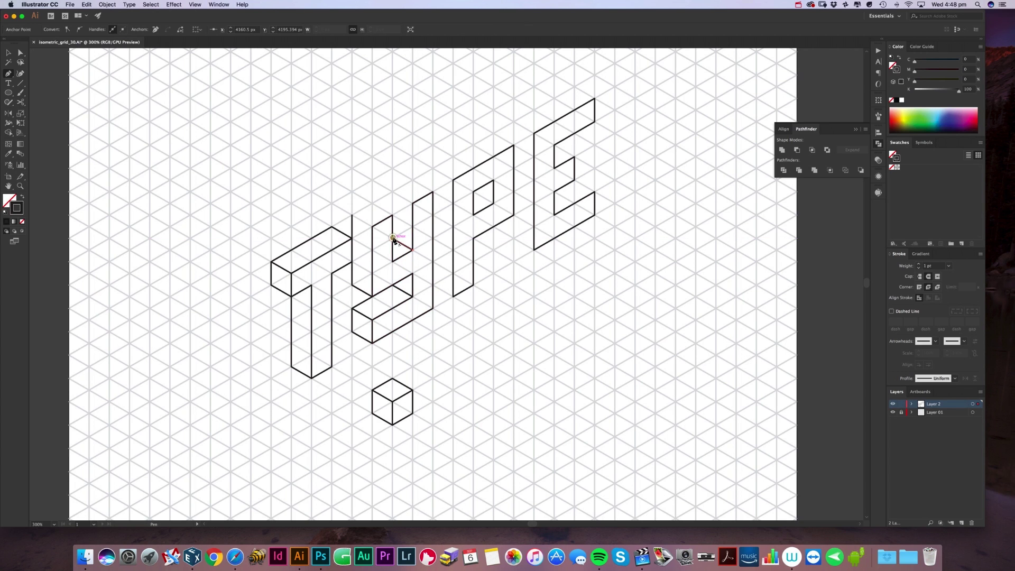
click(413, 250)
super+click(411, 217)
- Draw the closed top face of the Y's arm, then deselect it
click(392, 215)
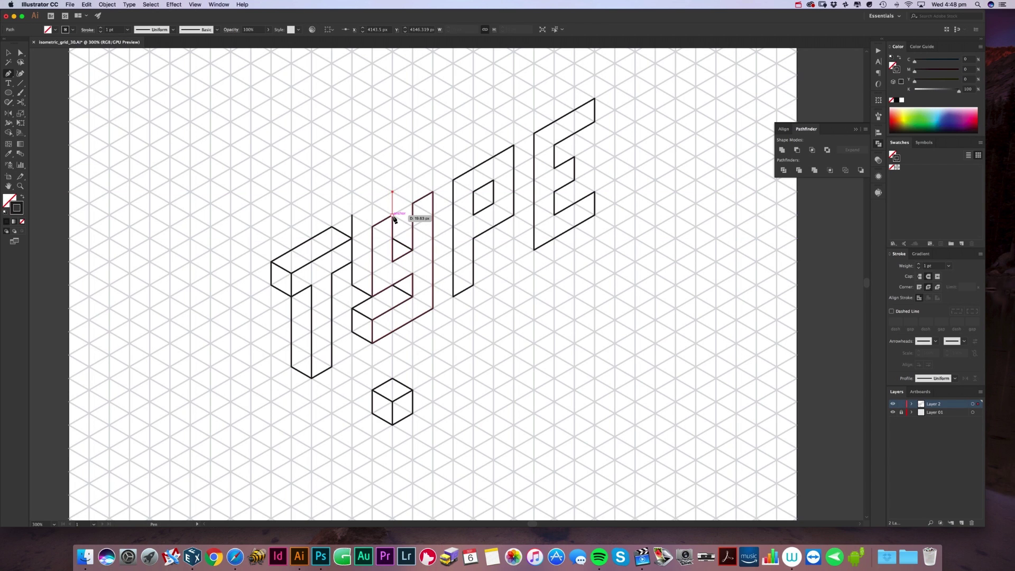
click(392, 191)
click(413, 181)
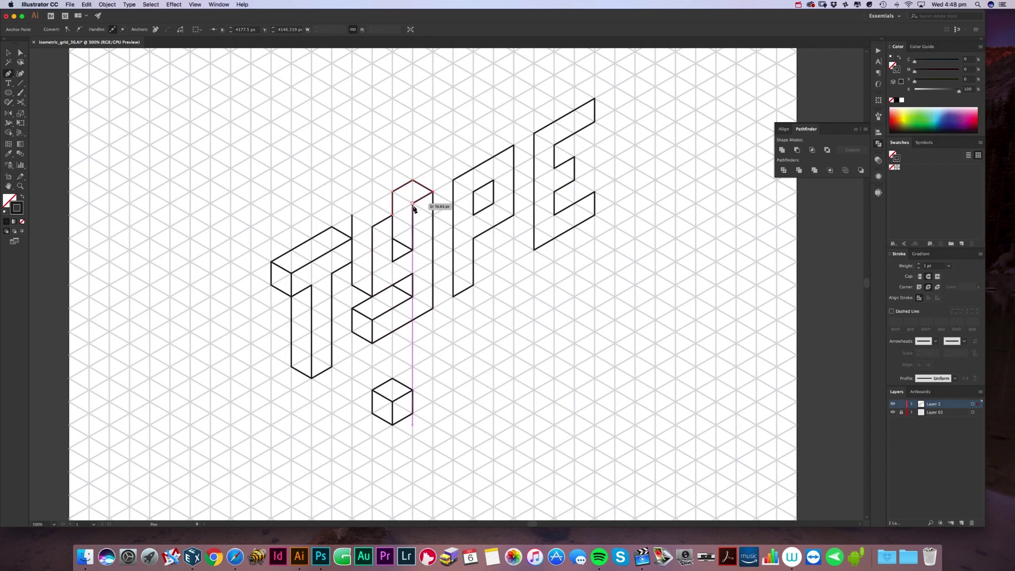
click(433, 191)
click(413, 203)
click(392, 216)
click(372, 204)
click(352, 215)
click(372, 227)
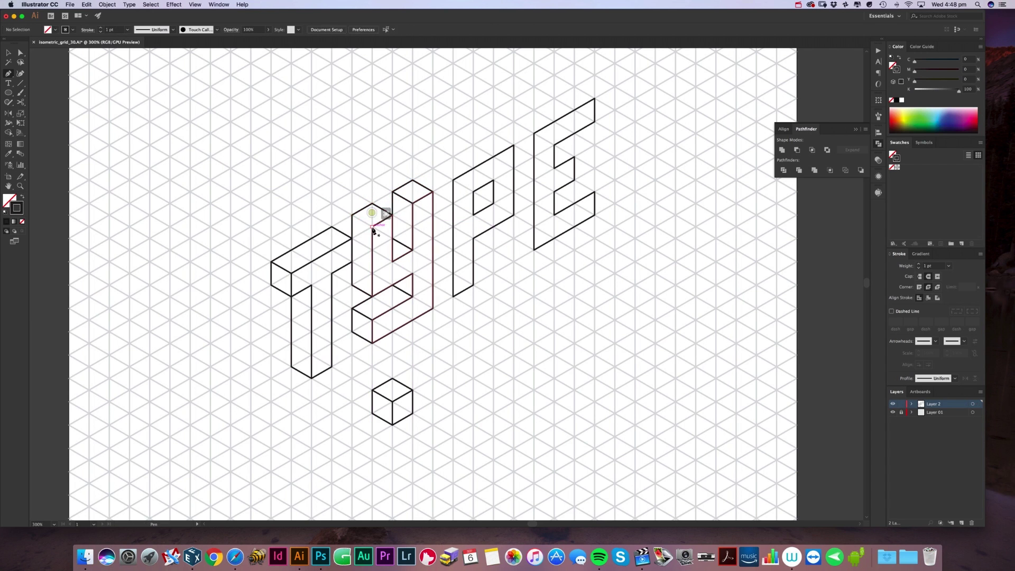
super+click(365, 175)
- Draw the P's left side face as a closed path
click(453, 297)
click(434, 284)
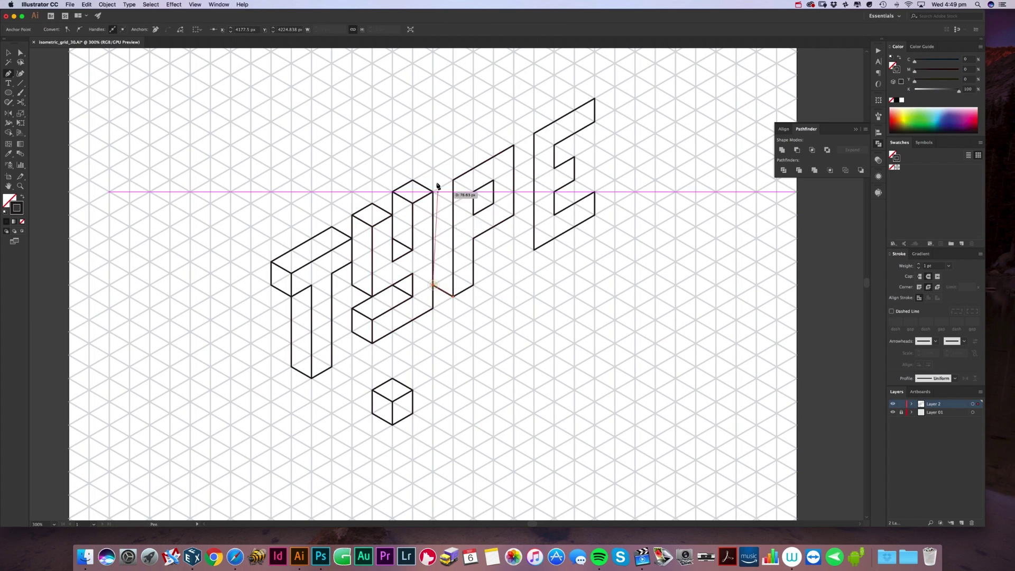
click(434, 169)
click(453, 180)
super+click(444, 159)
- Draw the P's top face and a depth line inside its hole
click(433, 169)
click(492, 135)
click(514, 146)
click(453, 180)
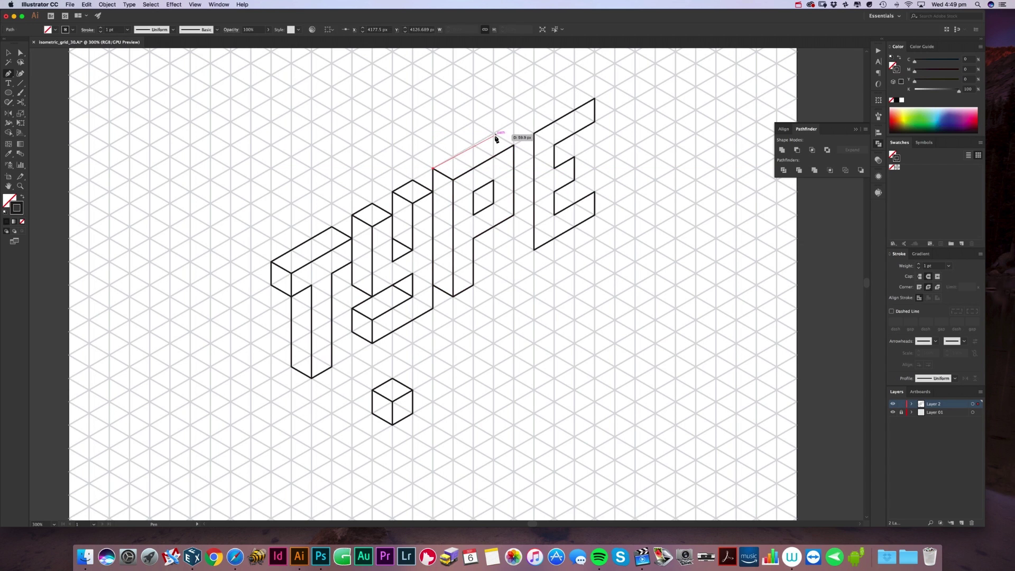
click(433, 169)
super+click(512, 150)
click(474, 191)
click(494, 203)
super+click(540, 256)
- Begin the E's side face path, tracing up its side, across the top and down the inner edge
click(534, 250)
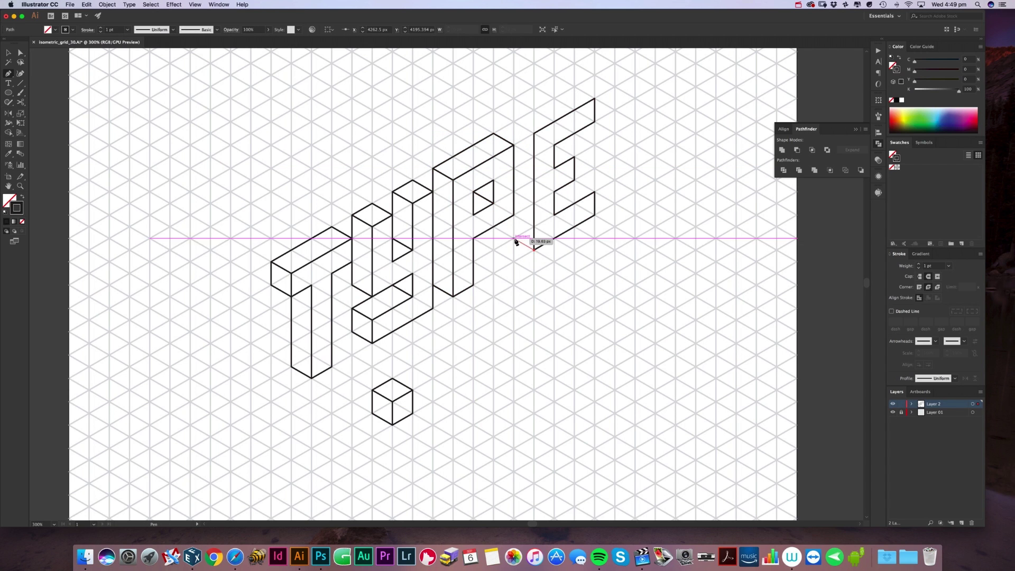
click(513, 238)
click(513, 122)
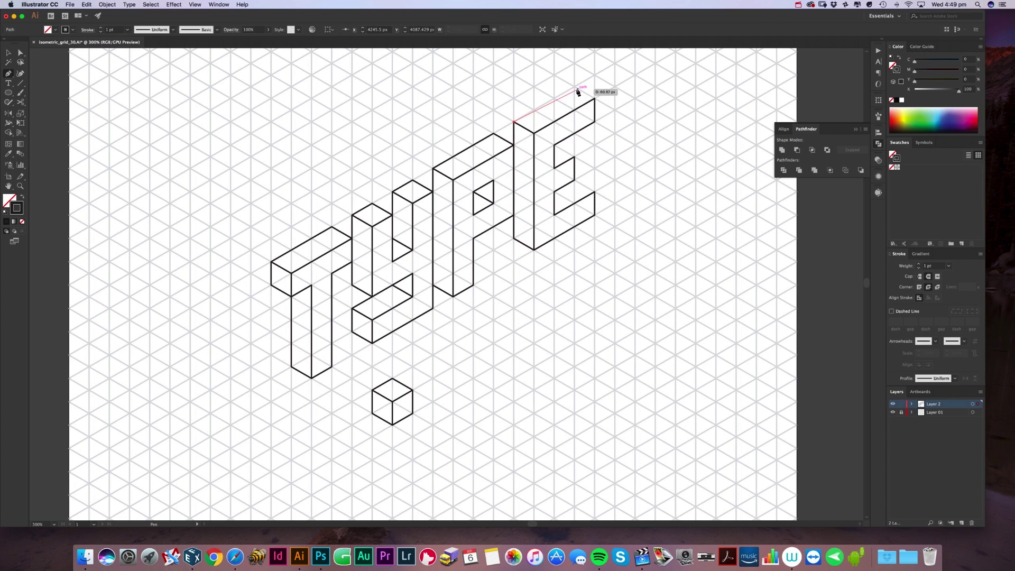
click(575, 87)
click(596, 99)
click(554, 145)
click(574, 156)
click(574, 180)
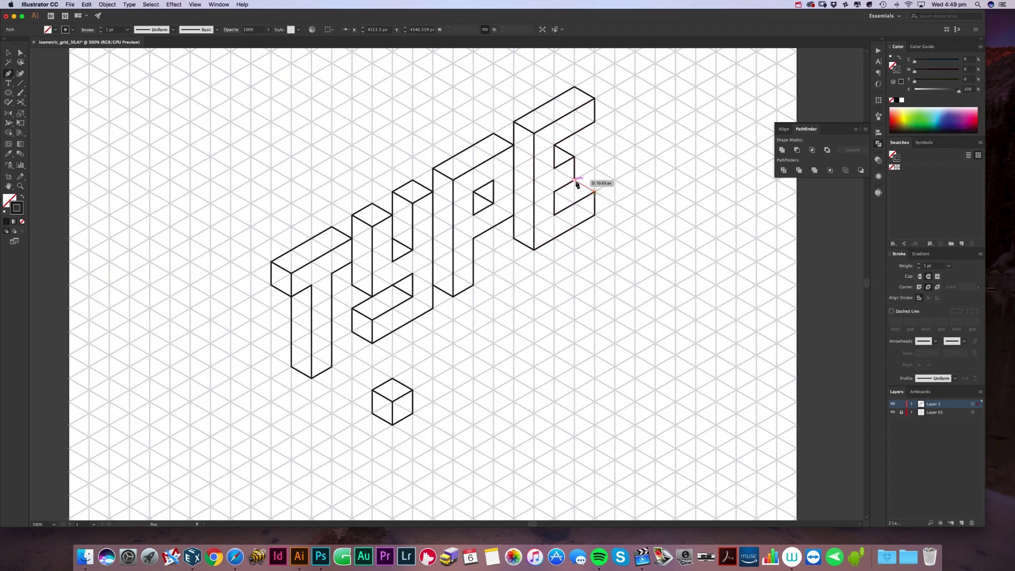
- Close off the E's final face path and deselect it
super+click(626, 192)
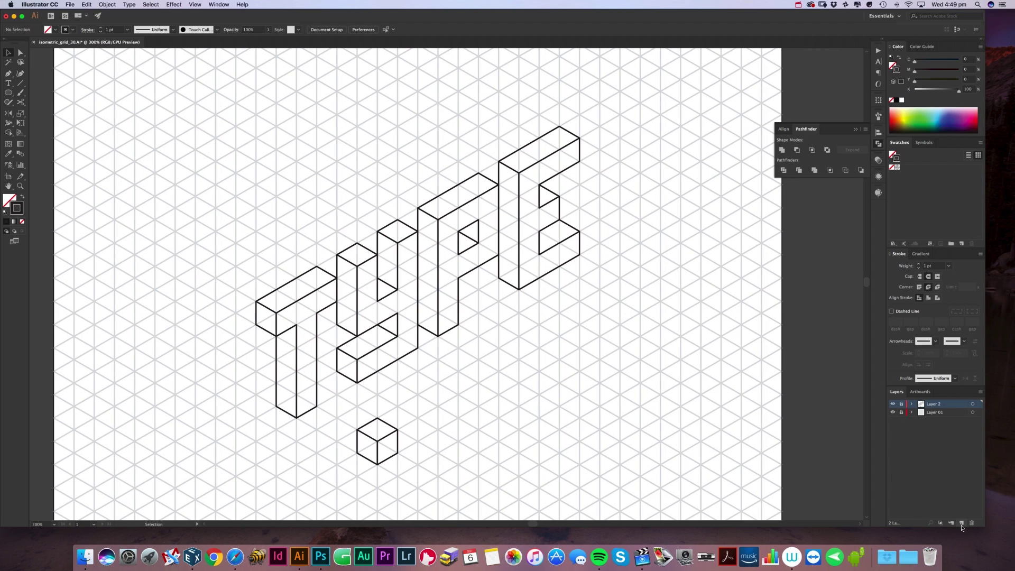
- Move the new layer below Layer 2 and draw a 47 px black circle with no stroke
drag(937, 406, 938, 419)
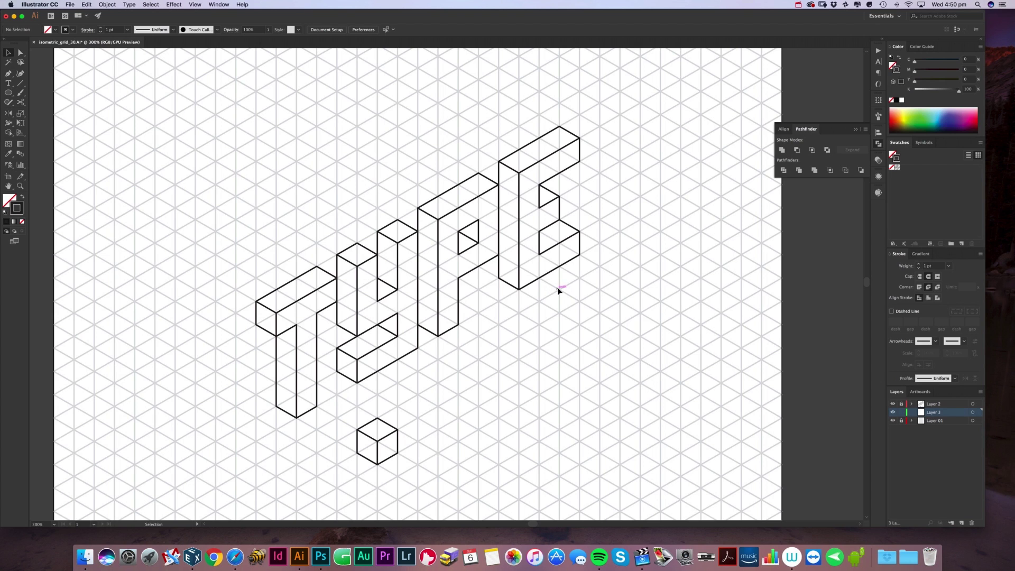
key(p)
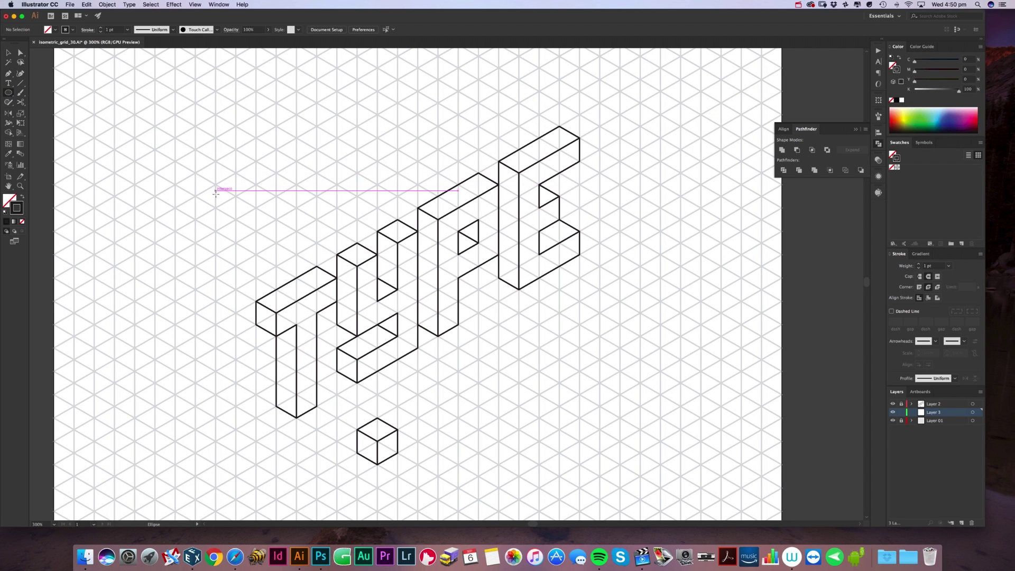
drag(210, 196, 265, 248)
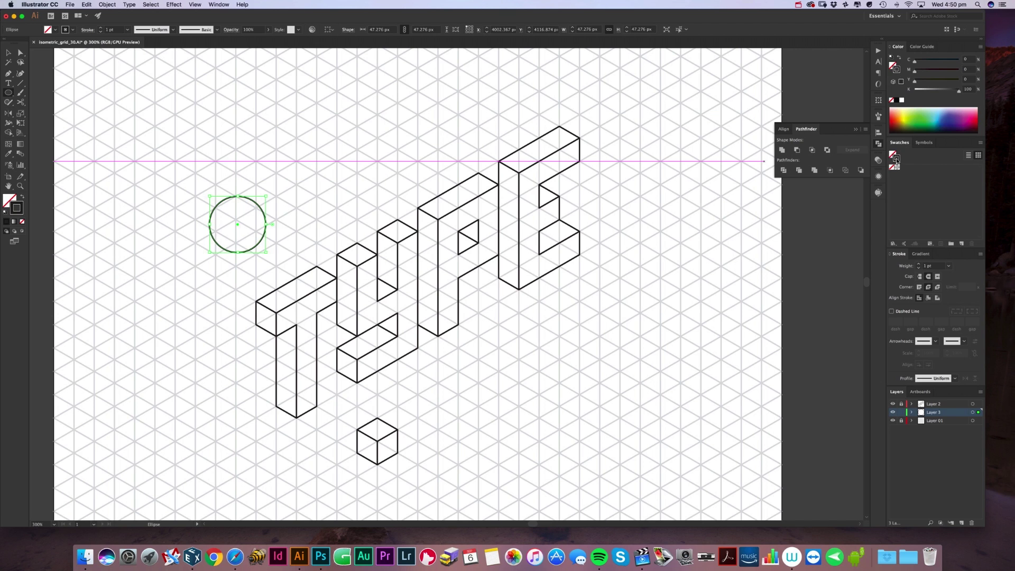
click(893, 167)
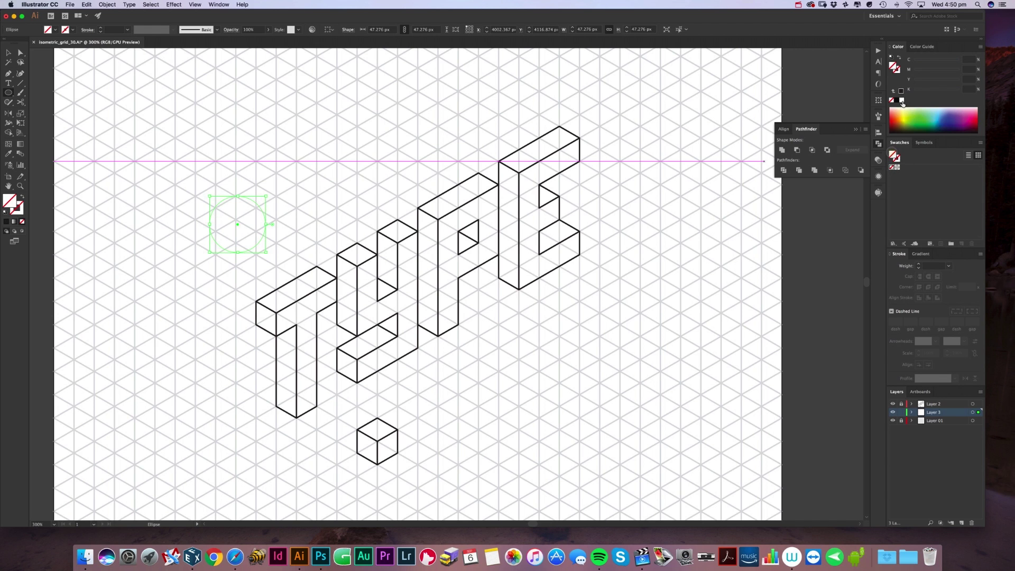
click(903, 102)
key(v)
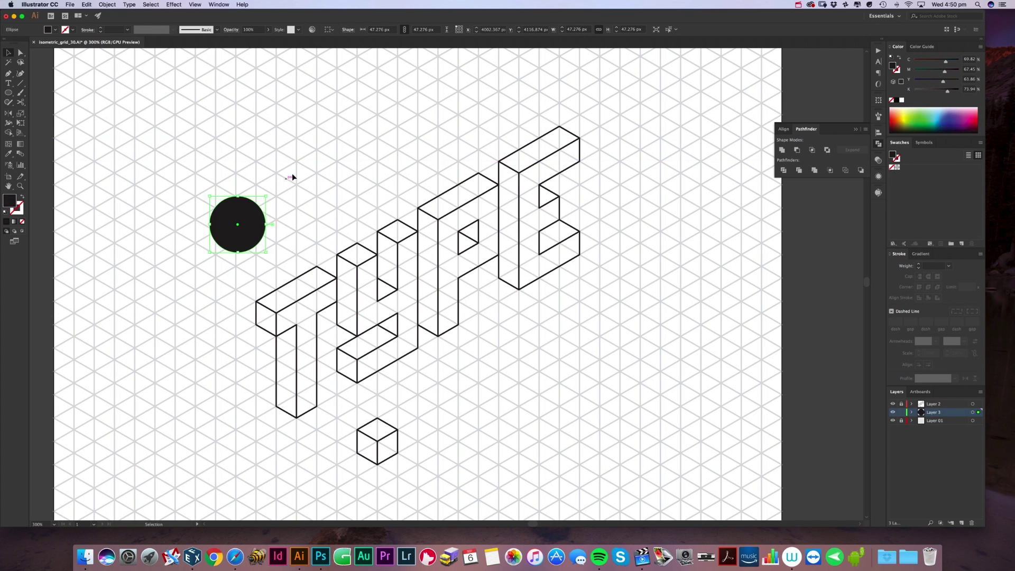
- Draw a tiny 2.82 px dot from the circle's centre and delete the large circle
click(262, 240)
scroll(370, 222, right, 10)
scroll(370, 222, down, 5)
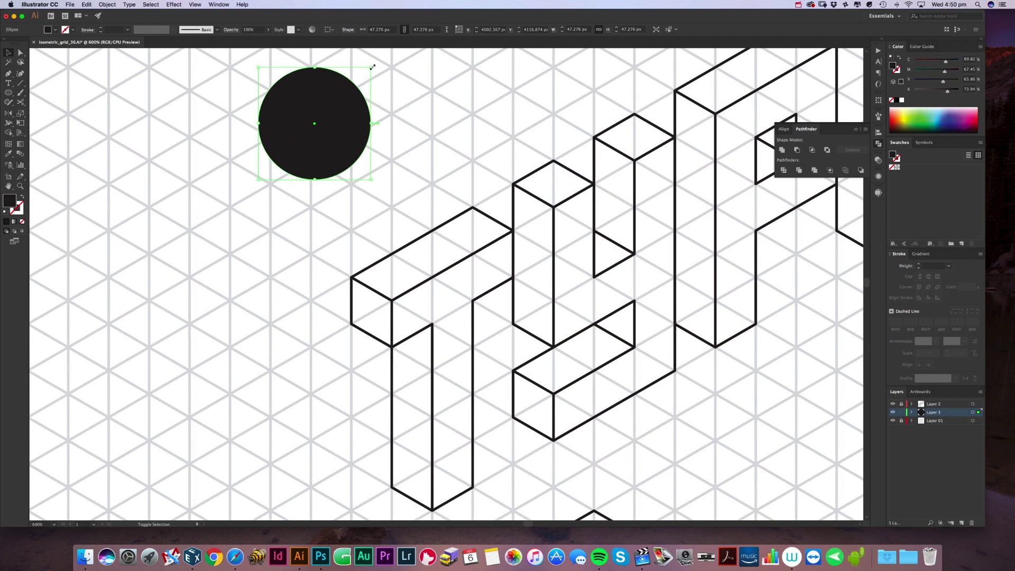
key(l)
mouse_move(315, 123)
mouse_down()
mouse_move(664, 116)
mouse_move(947, 212)
mouse_move(930, 198)
mouse_up()
key(v)
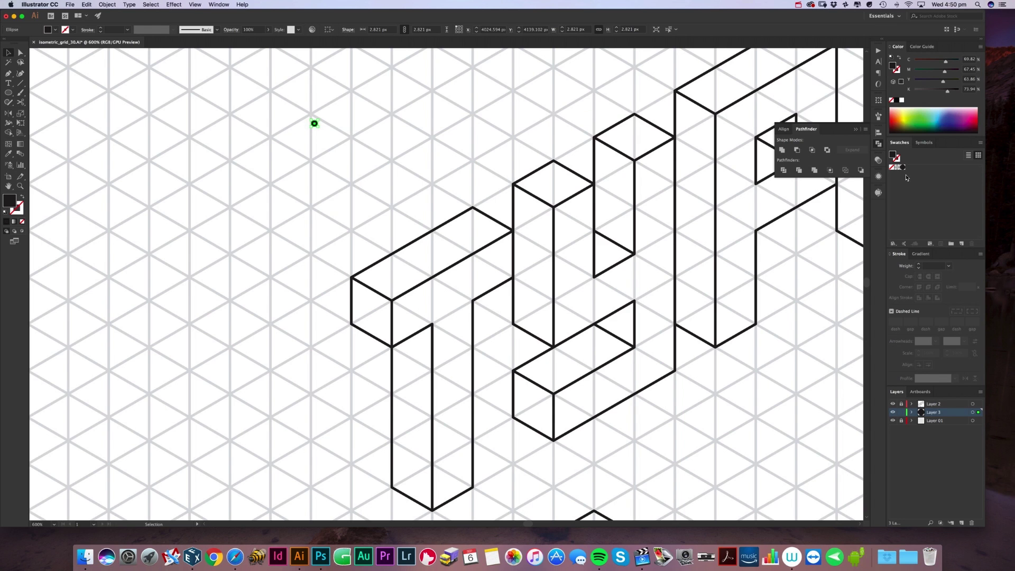
click(554, 125)
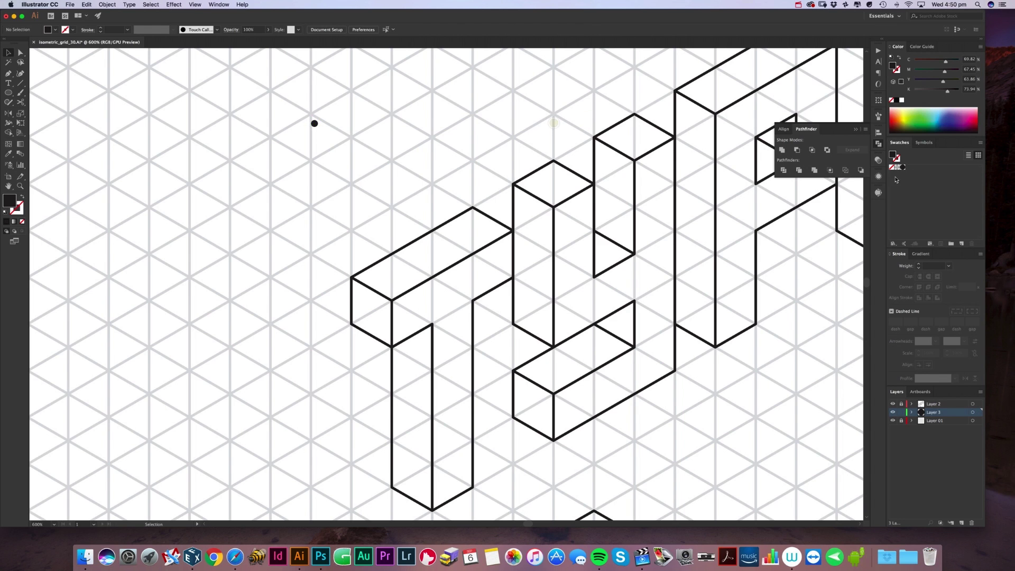
- Set the dot pattern to Brick by Row tiling with a linked 5 px tile size
double_click(903, 168)
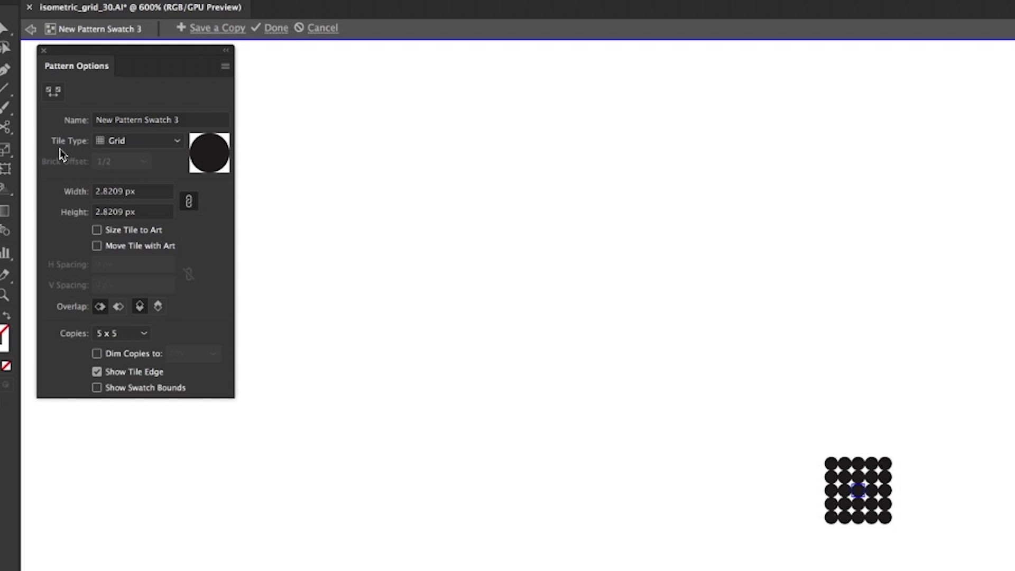
click(147, 144)
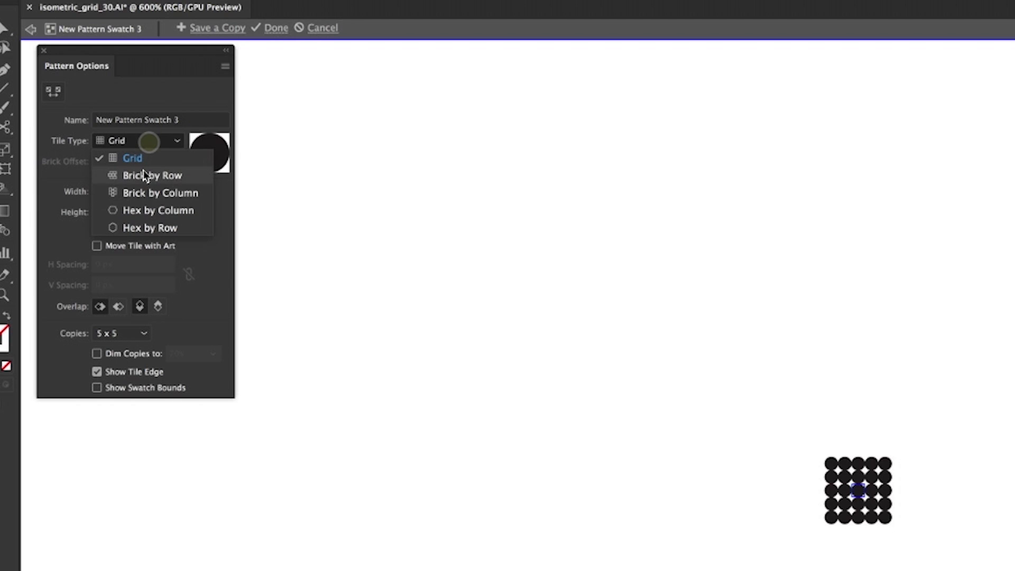
click(142, 174)
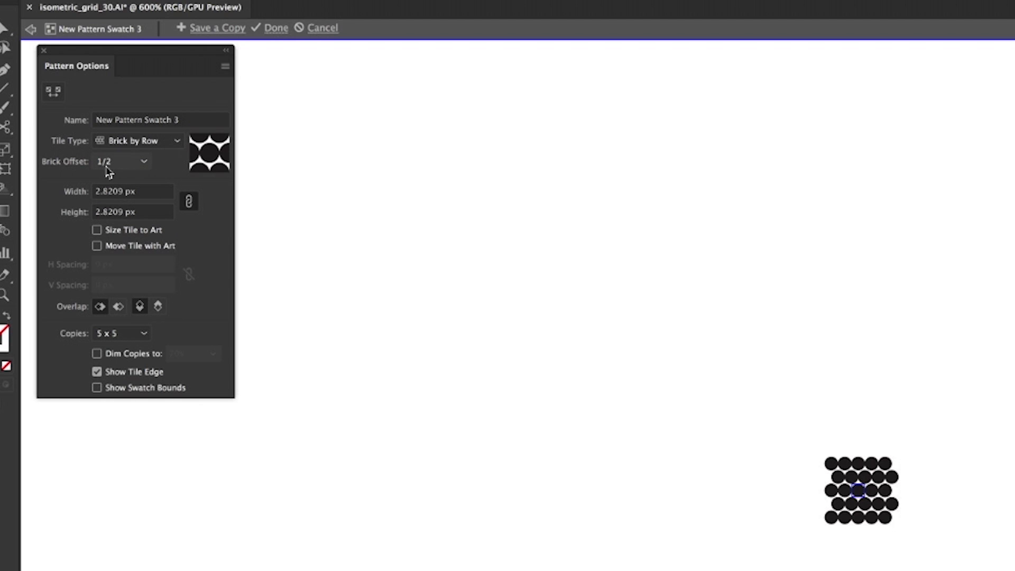
click(106, 194)
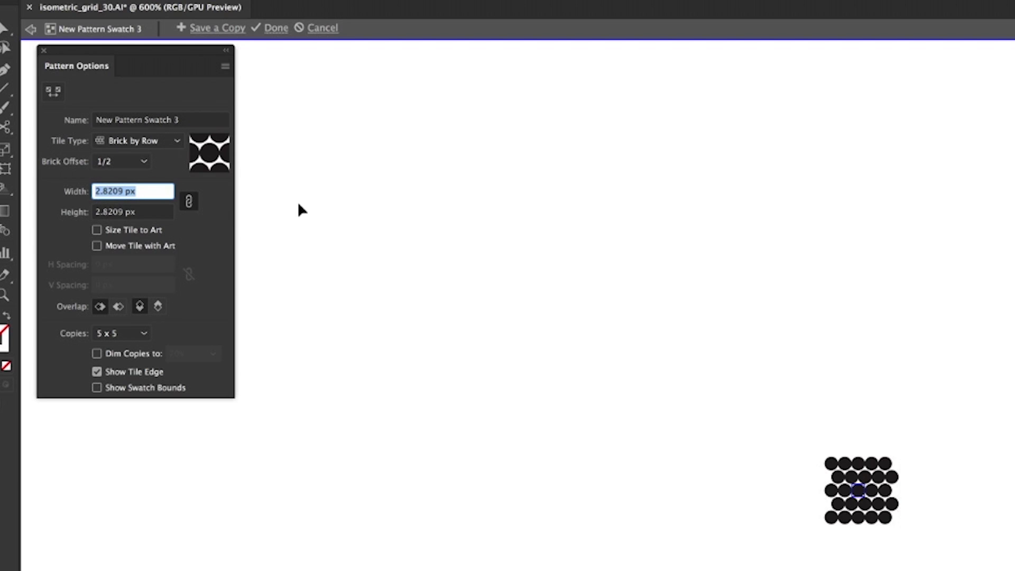
click(190, 205)
text(5)
key(Return)
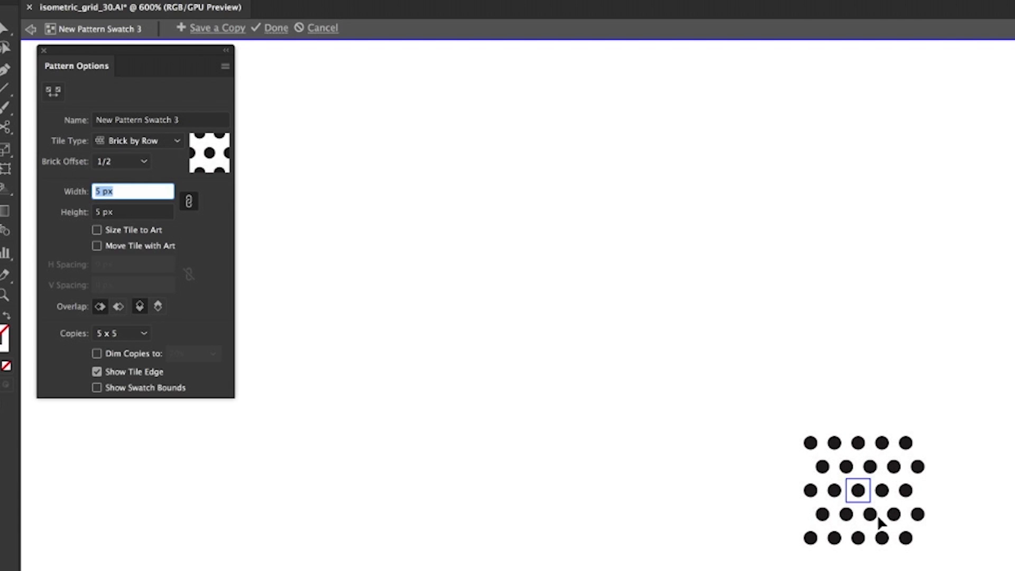
- Rename the pattern to 'dots' and exit pattern editing with Done
click(163, 119)
key(super+a)
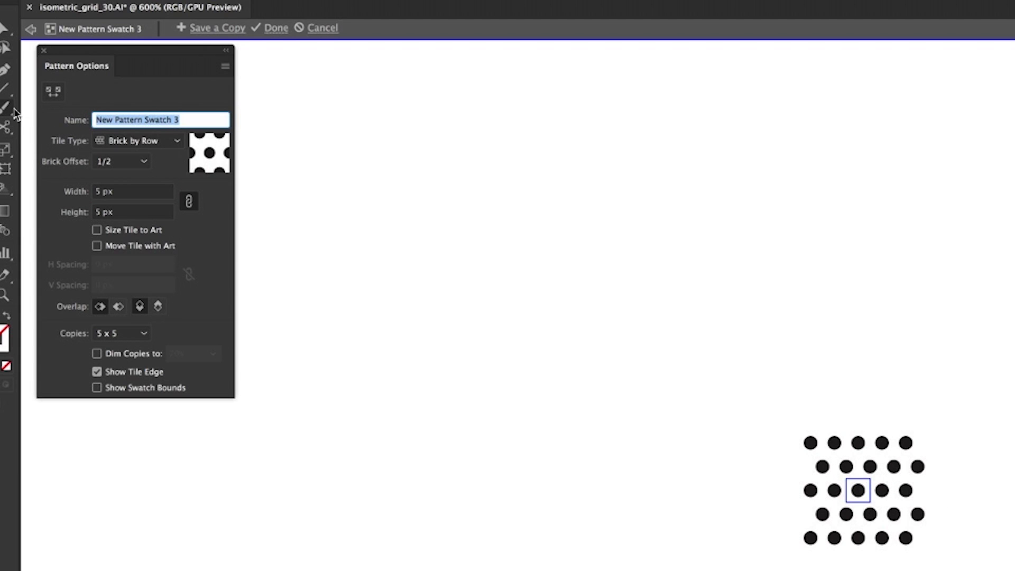
text(dots)
key(Return)
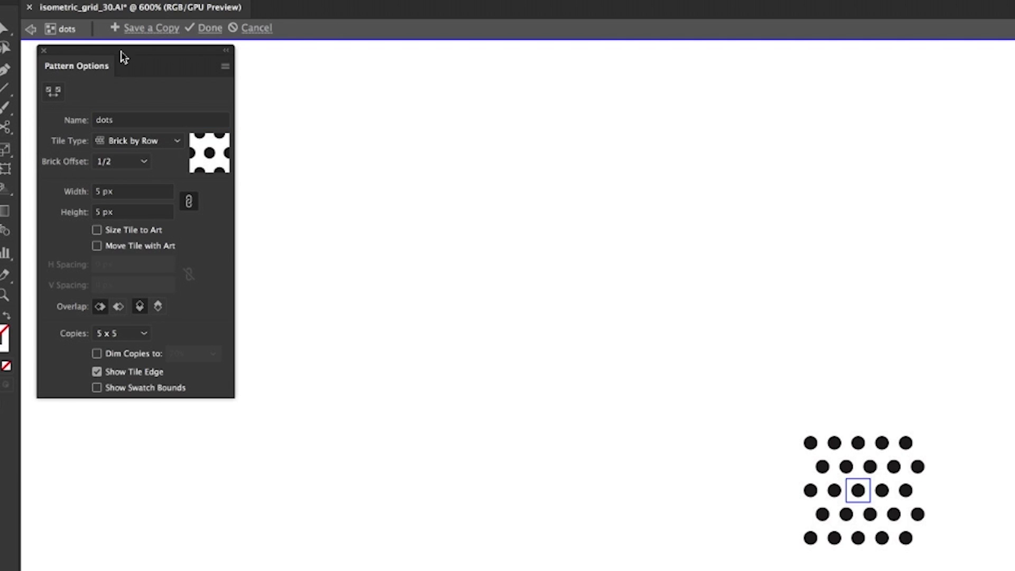
click(214, 28)
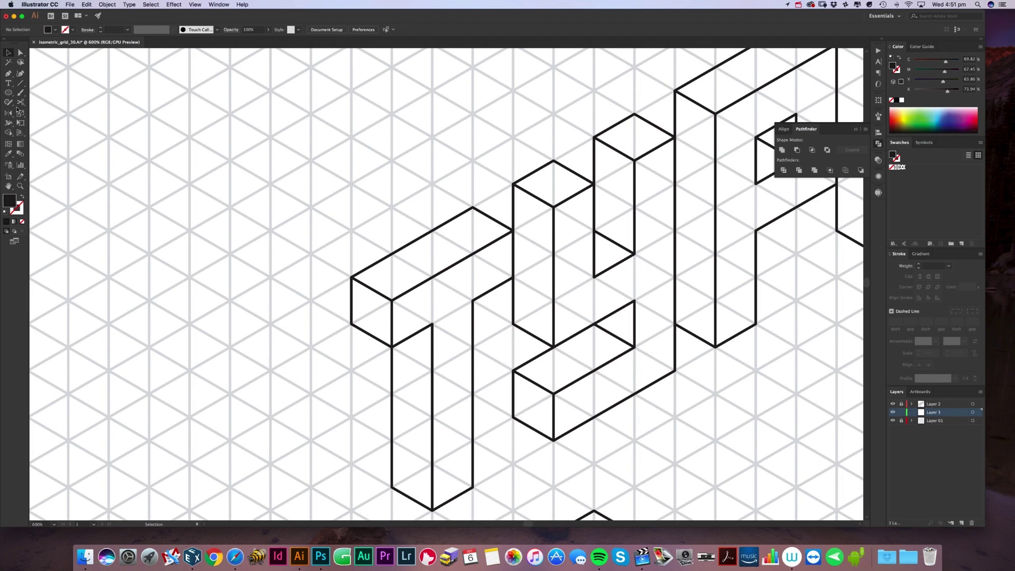
- Use the Pen tool to fill the T's stem side face and crossbar end face with the dots pattern
click(8, 74)
click(907, 169)
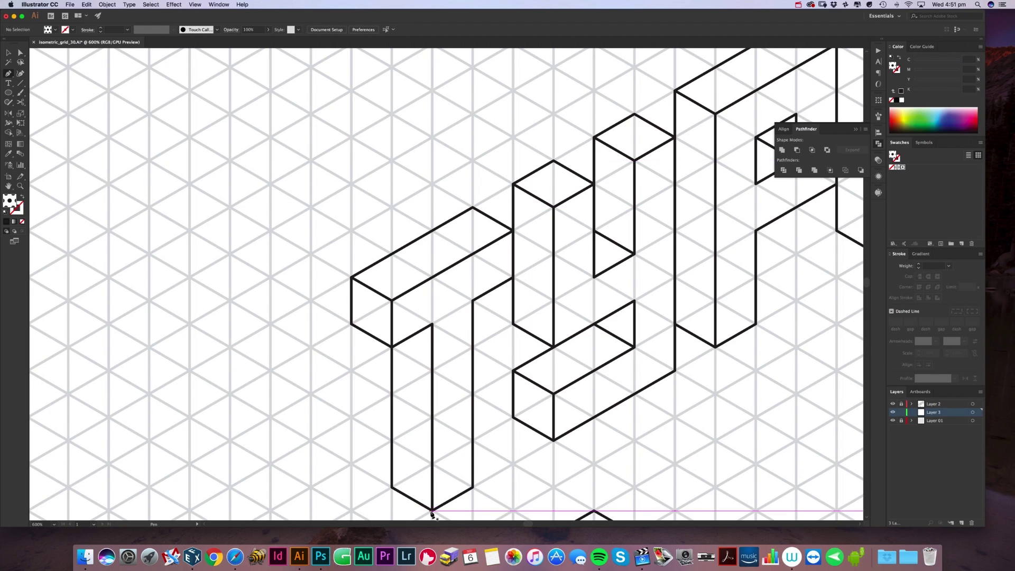
click(433, 511)
click(392, 487)
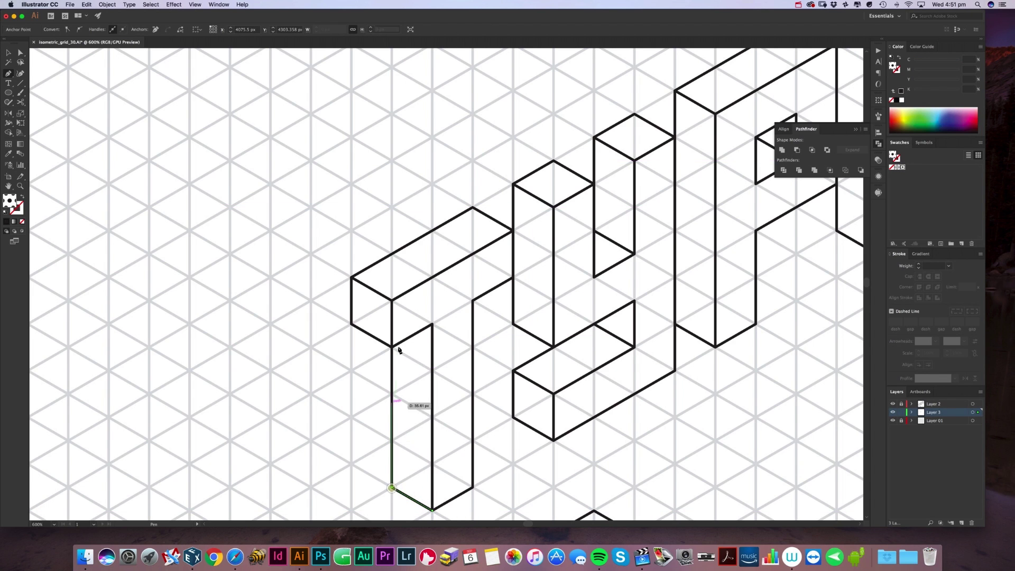
click(392, 346)
click(432, 323)
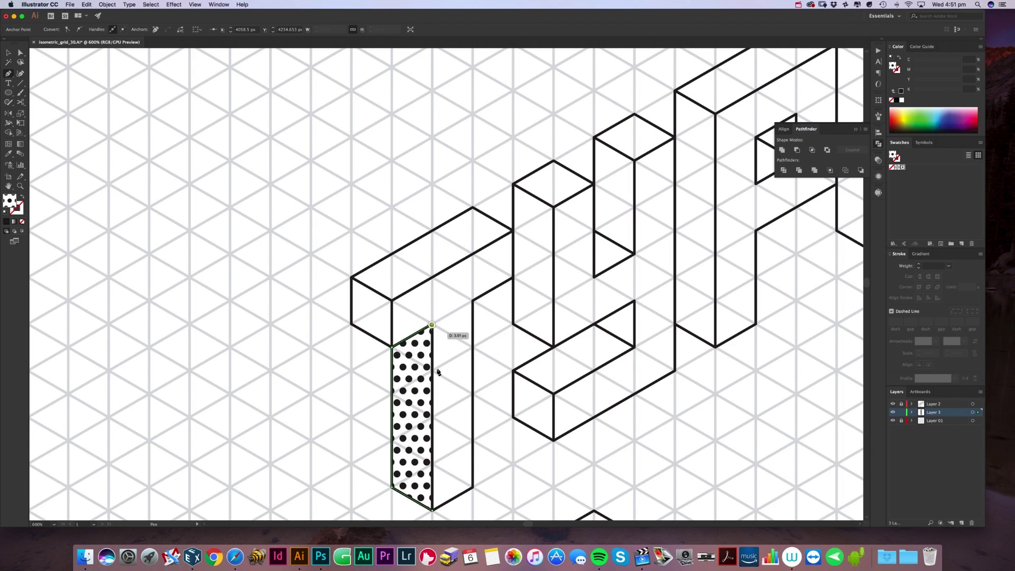
click(432, 511)
click(392, 346)
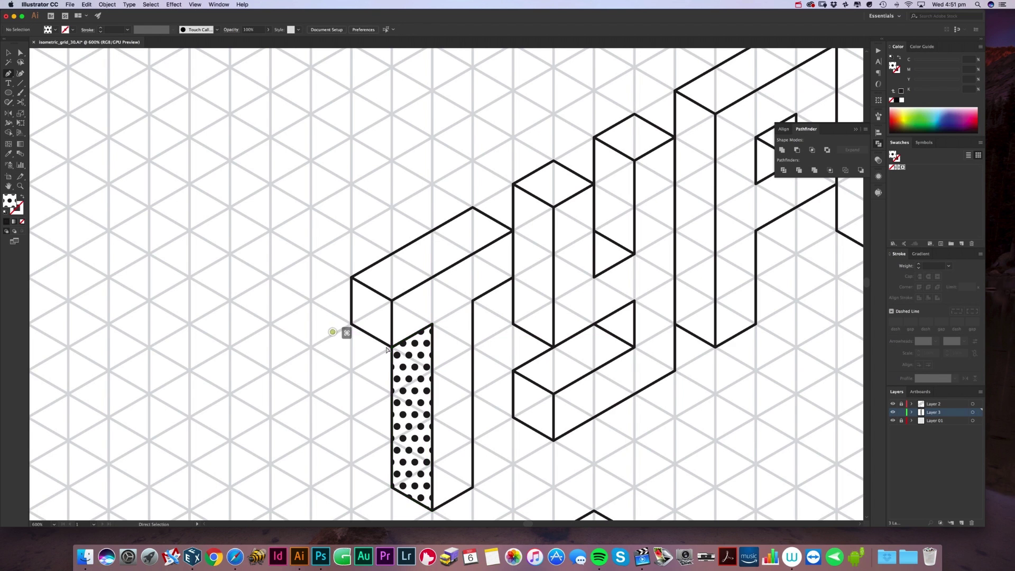
click(352, 324)
click(352, 276)
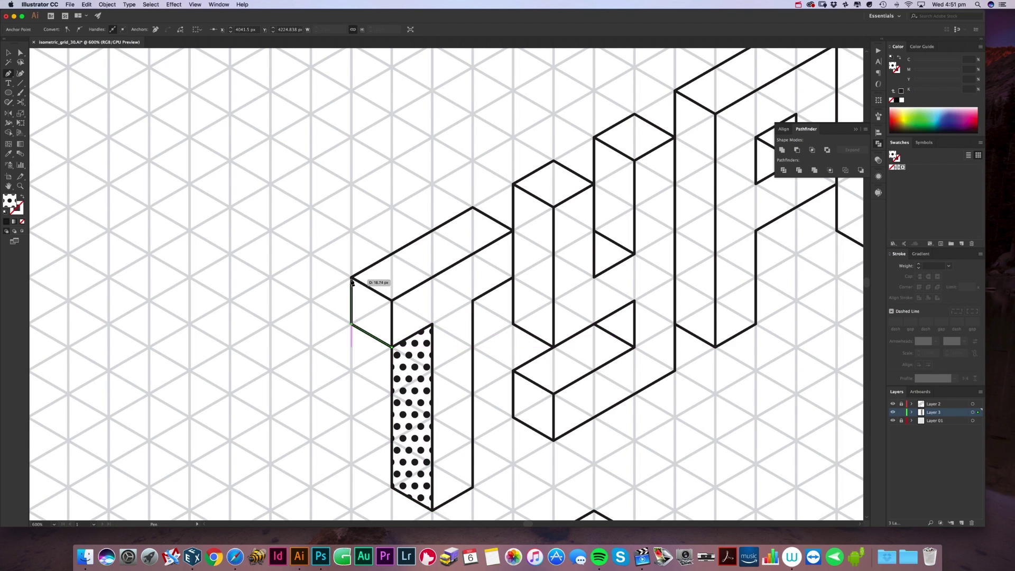
click(392, 300)
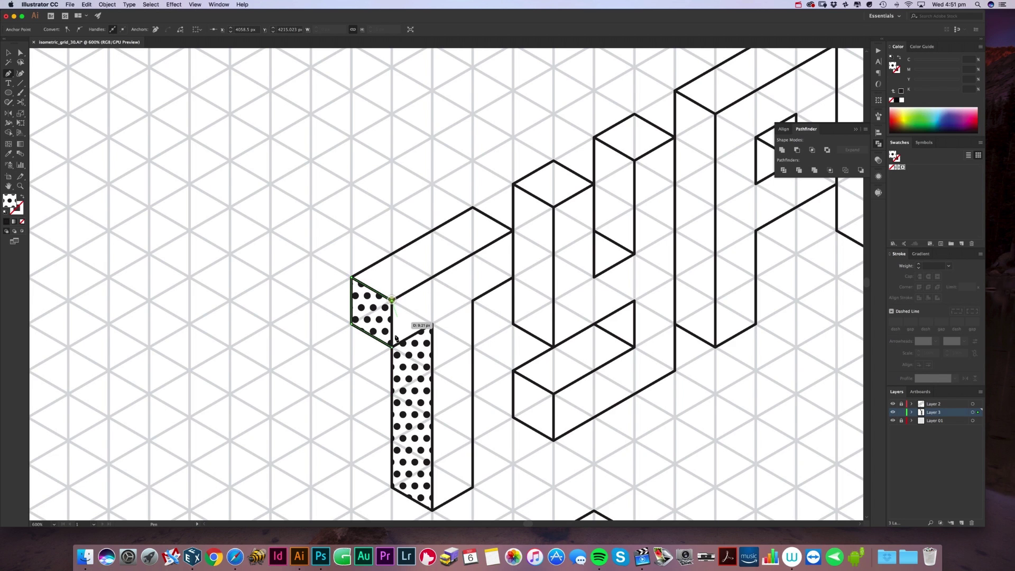
click(392, 347)
super+click(375, 186)
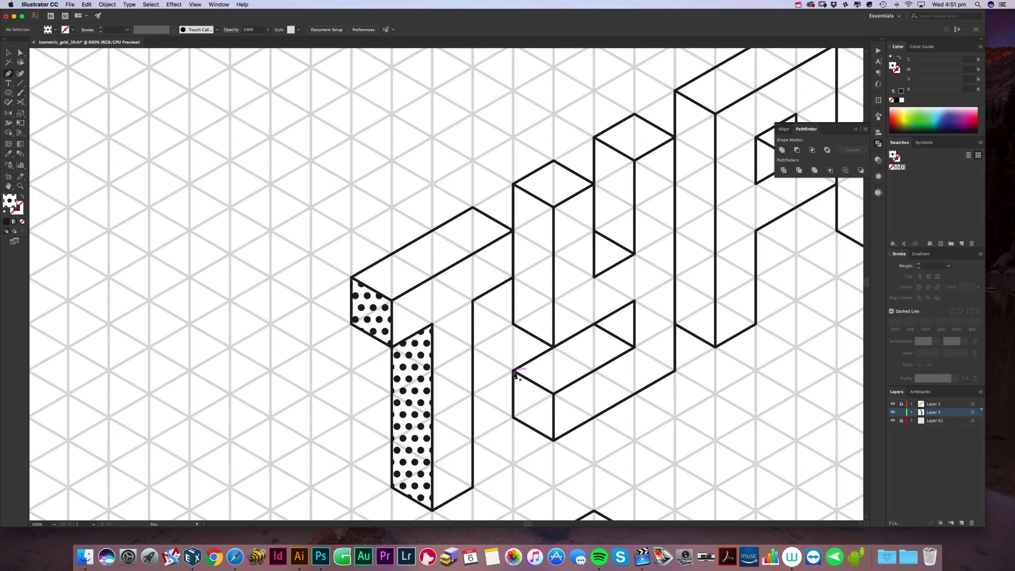
- Trace dotted faces on the top of the Y's lower box and the triangle in its notch
click(514, 372)
click(553, 394)
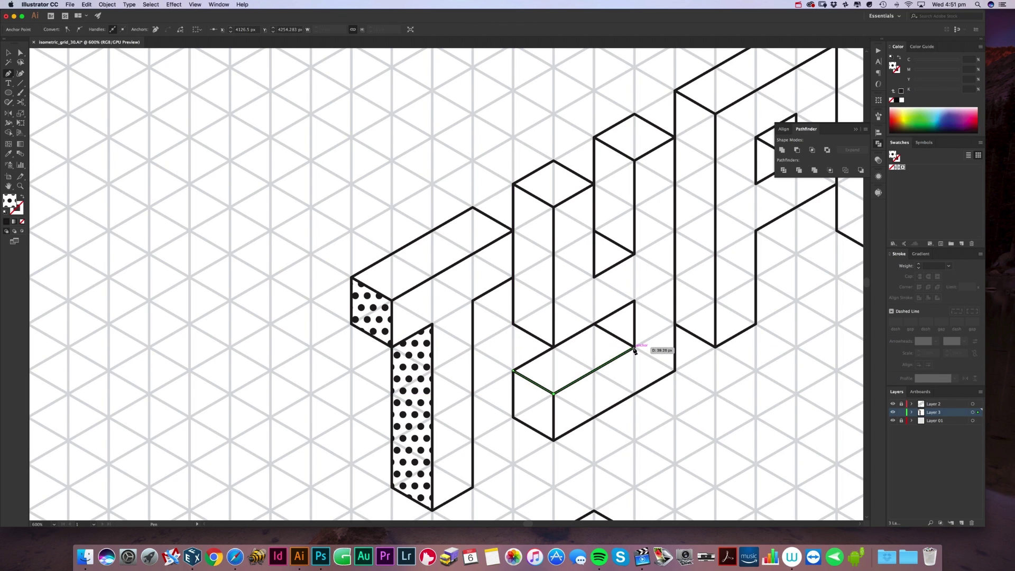
click(635, 348)
click(595, 324)
click(514, 373)
super+click(510, 341)
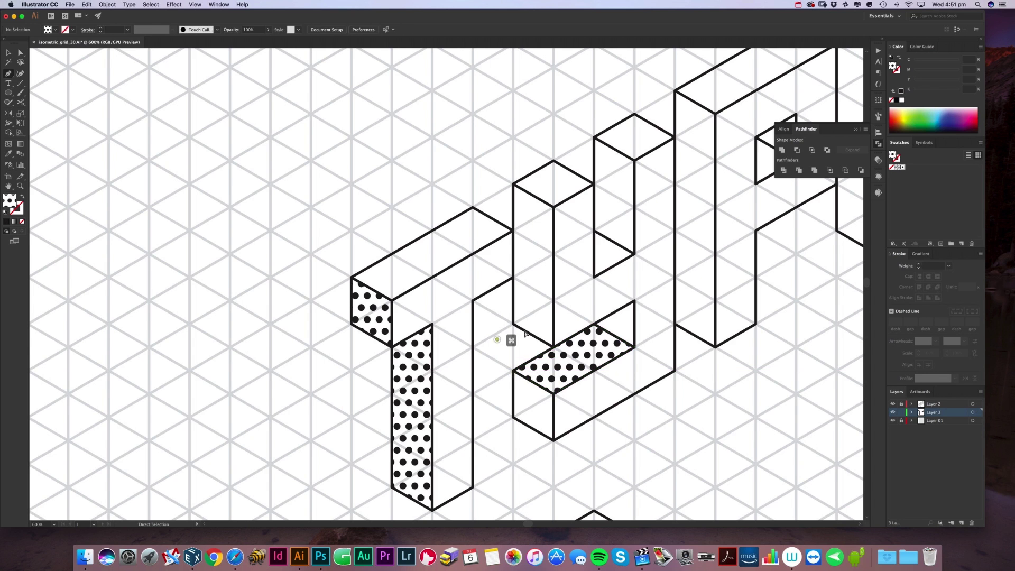
click(595, 276)
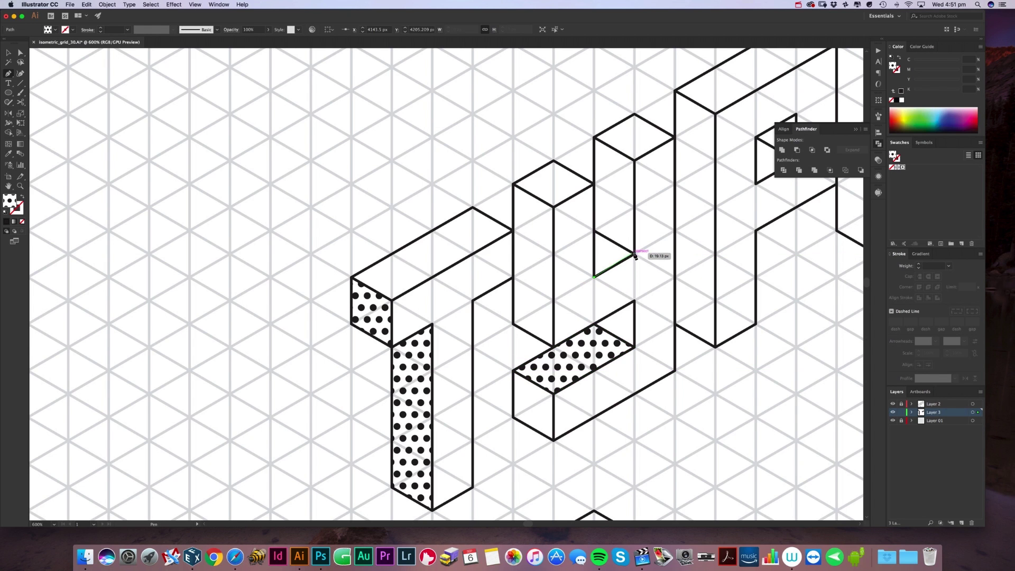
click(634, 254)
click(594, 231)
click(595, 276)
super+click(477, 170)
- Trace dotted top faces on both the left and right arms of the Y
click(514, 184)
click(554, 208)
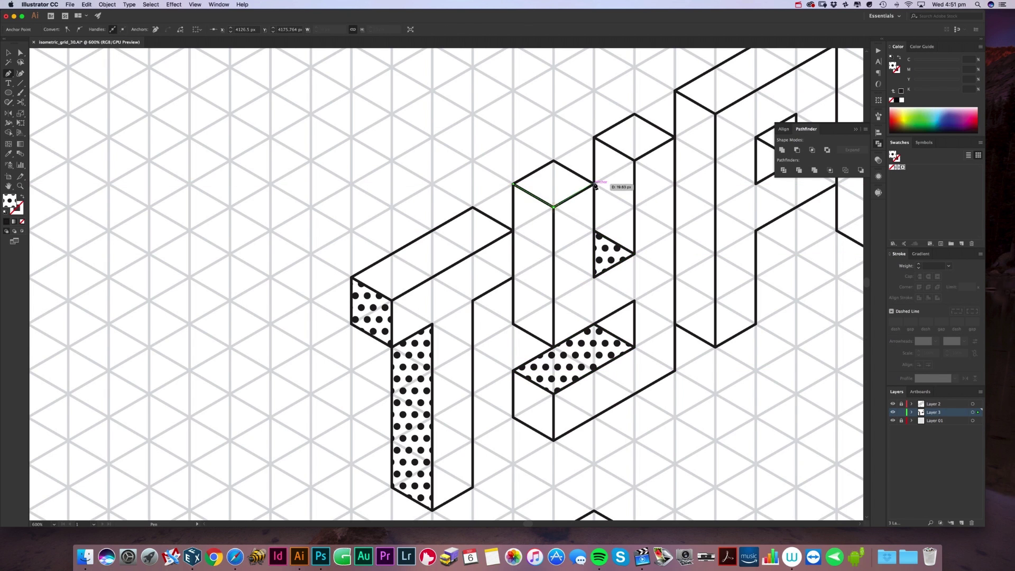
click(594, 184)
click(554, 161)
click(514, 184)
super+click(583, 121)
click(595, 139)
click(635, 161)
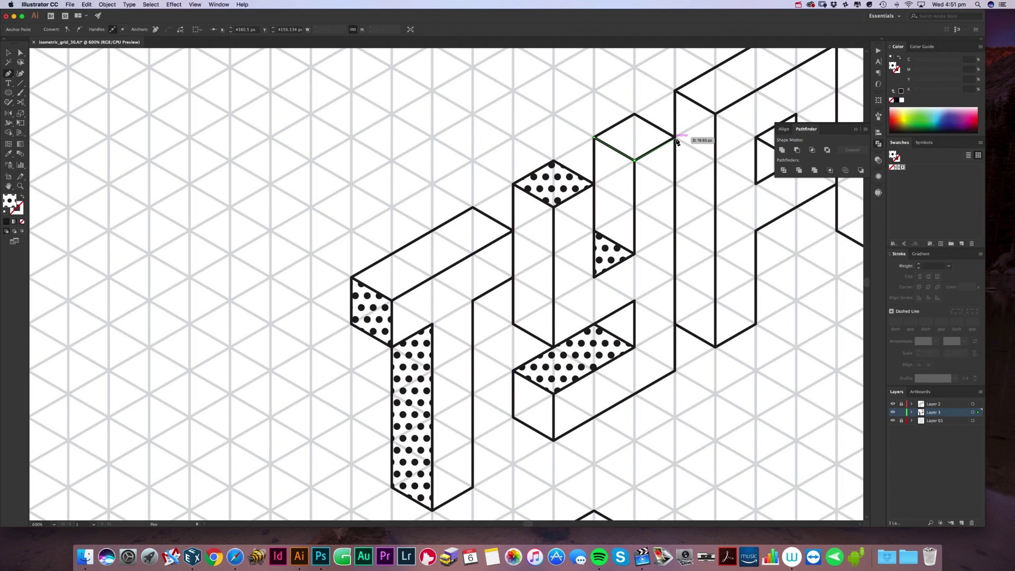
click(674, 138)
click(635, 115)
click(595, 138)
- Trace the dotted left face of the P's column and the triangle inside its window
scroll(476, 169, right, 10)
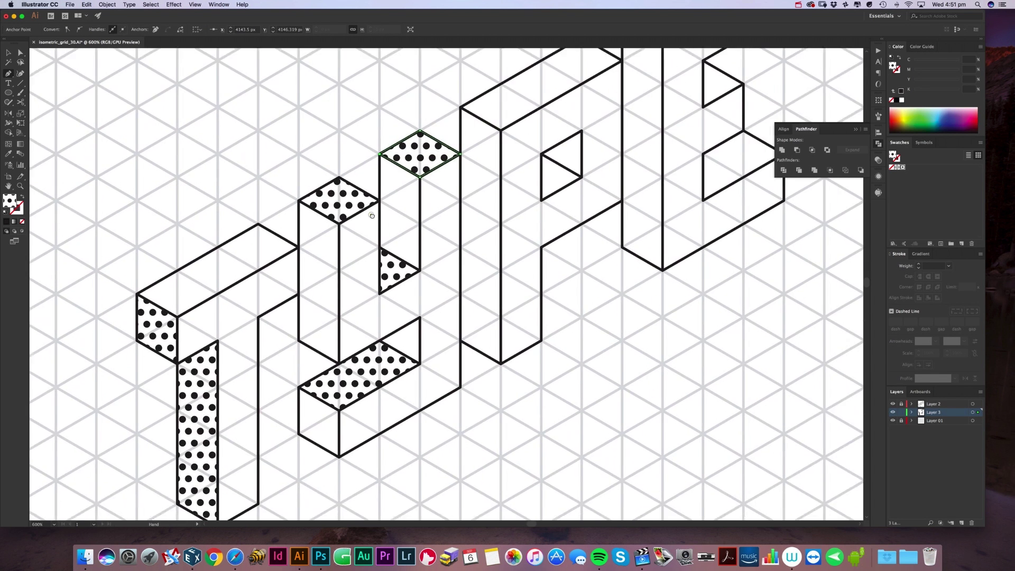
super+click(325, 163)
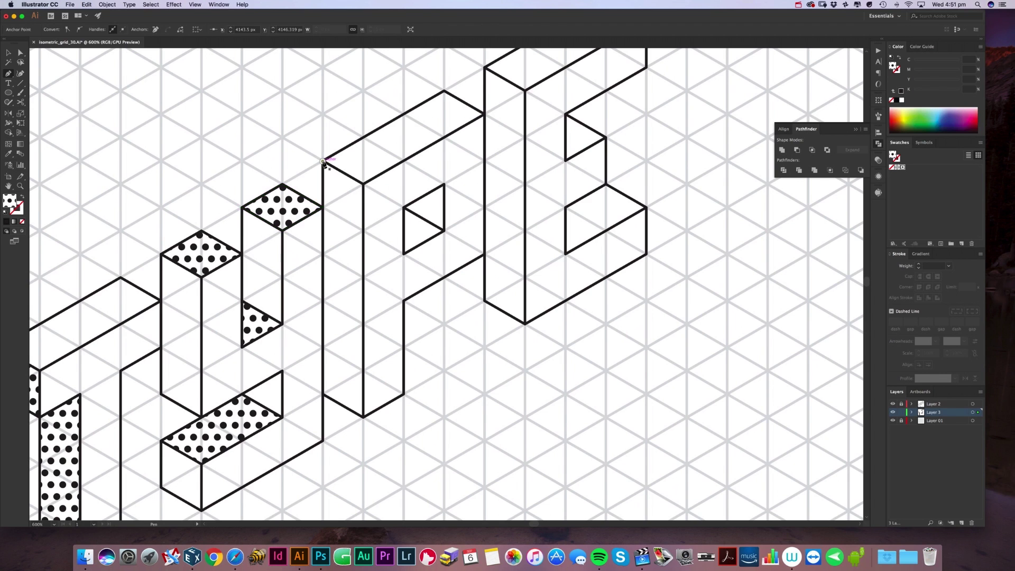
click(323, 161)
click(363, 184)
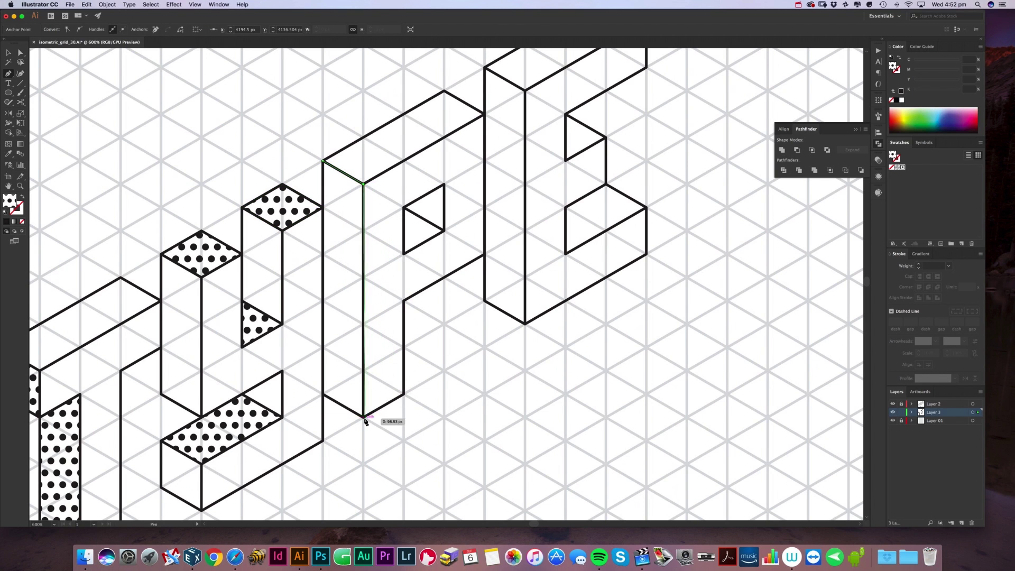
click(364, 417)
click(323, 394)
click(323, 161)
super+click(465, 227)
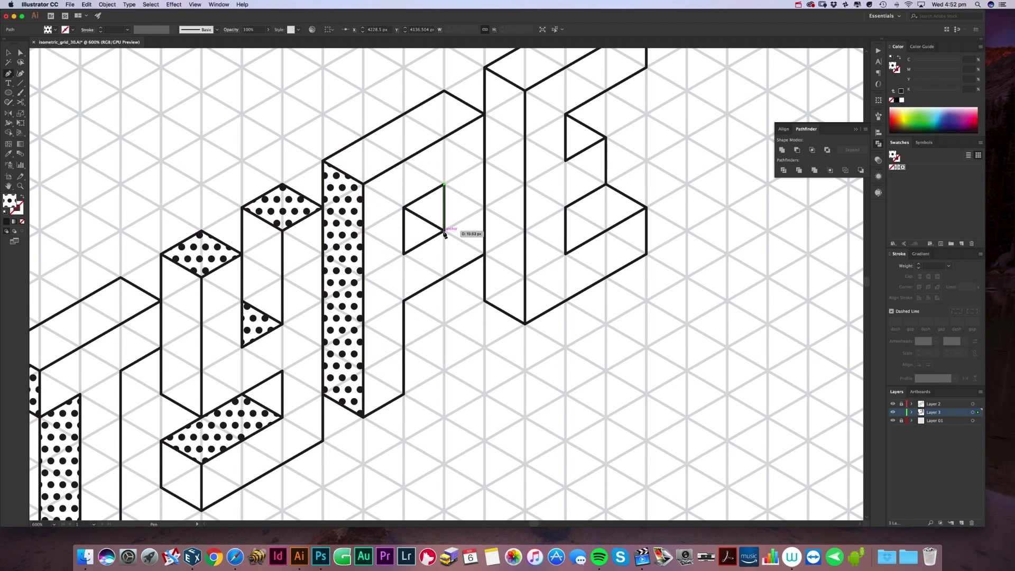
click(444, 184)
click(444, 231)
click(403, 207)
click(444, 184)
- Trace the dotted top face of the E's lower arm
drag(476, 186, 283, 207)
click(372, 275)
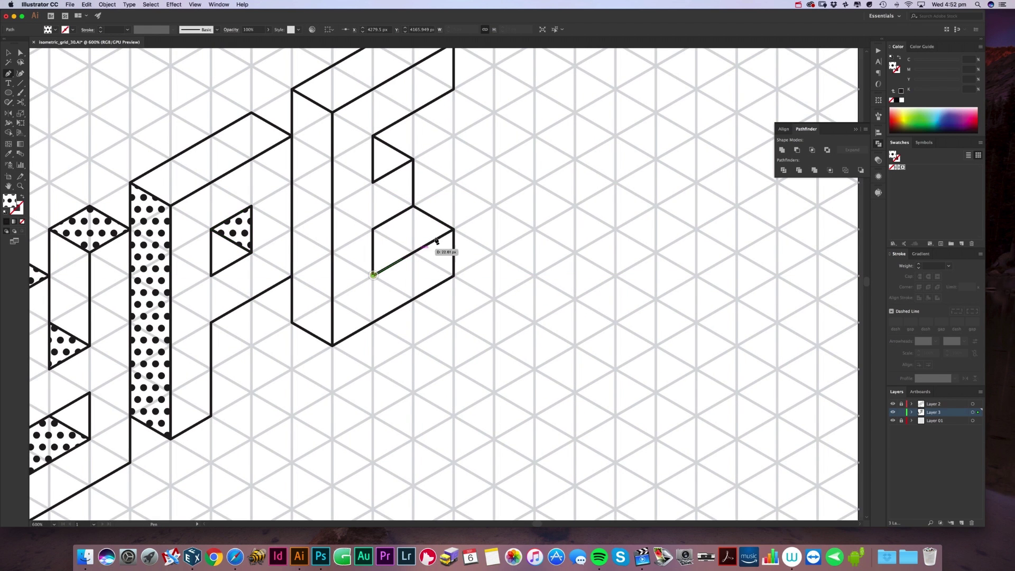
click(453, 230)
click(413, 207)
click(373, 230)
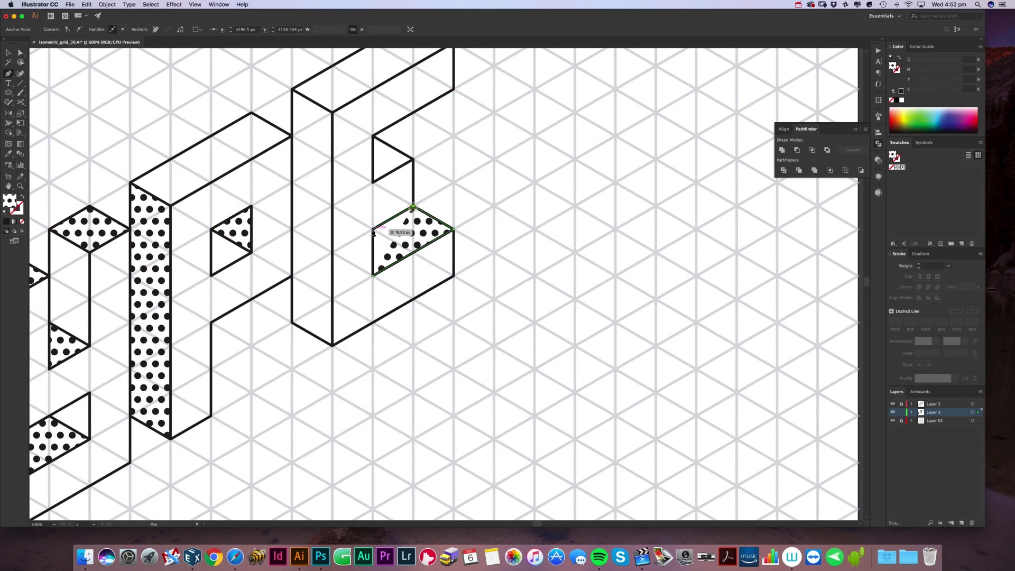
click(373, 275)
click(373, 137)
- Trace the dotted triangle in the E's upper notch and the E's top face
click(413, 159)
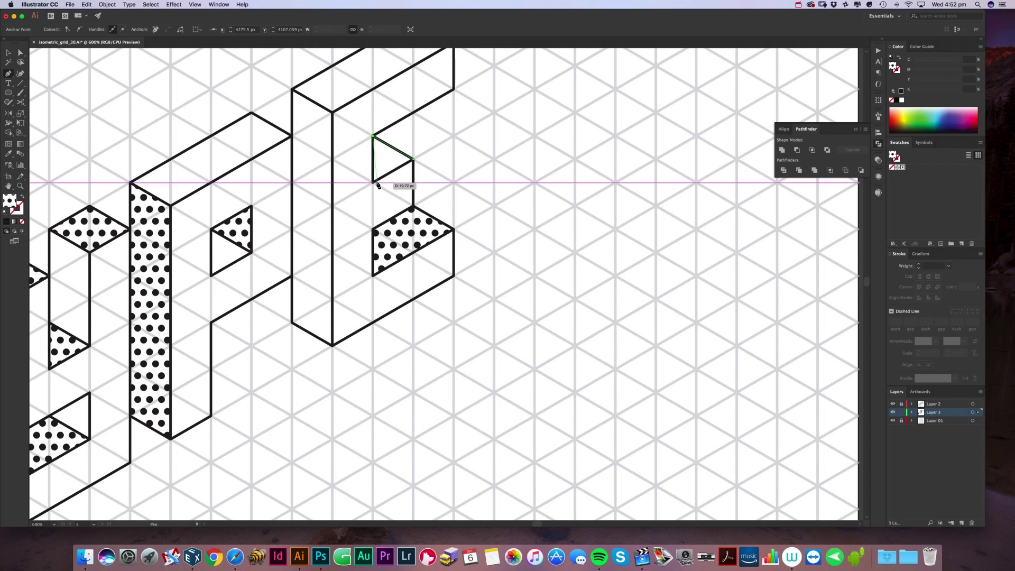
click(373, 183)
click(373, 137)
super+click(397, 122)
drag(397, 122, 435, 235)
click(492, 156)
click(370, 227)
click(329, 203)
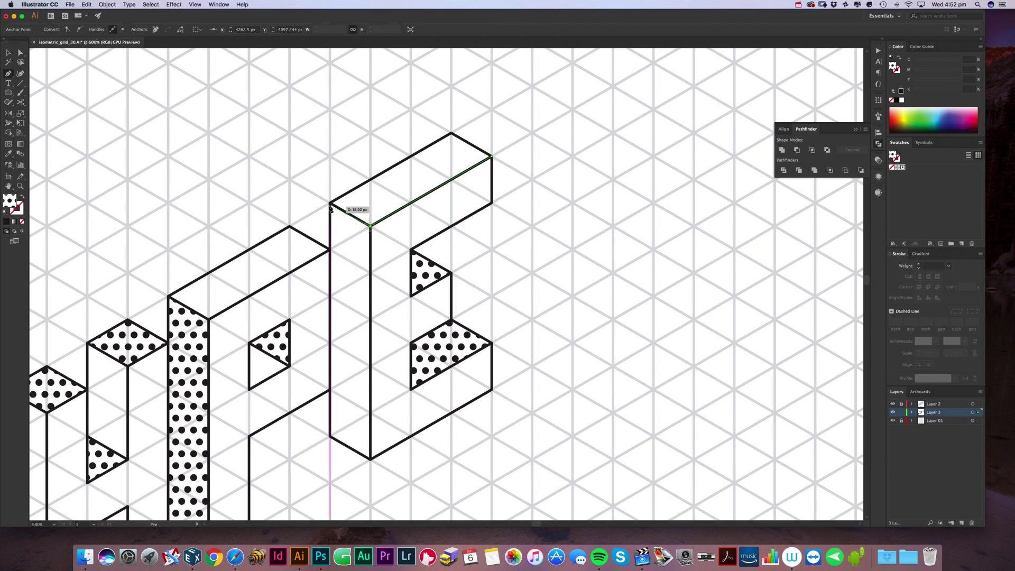
click(452, 132)
click(491, 157)
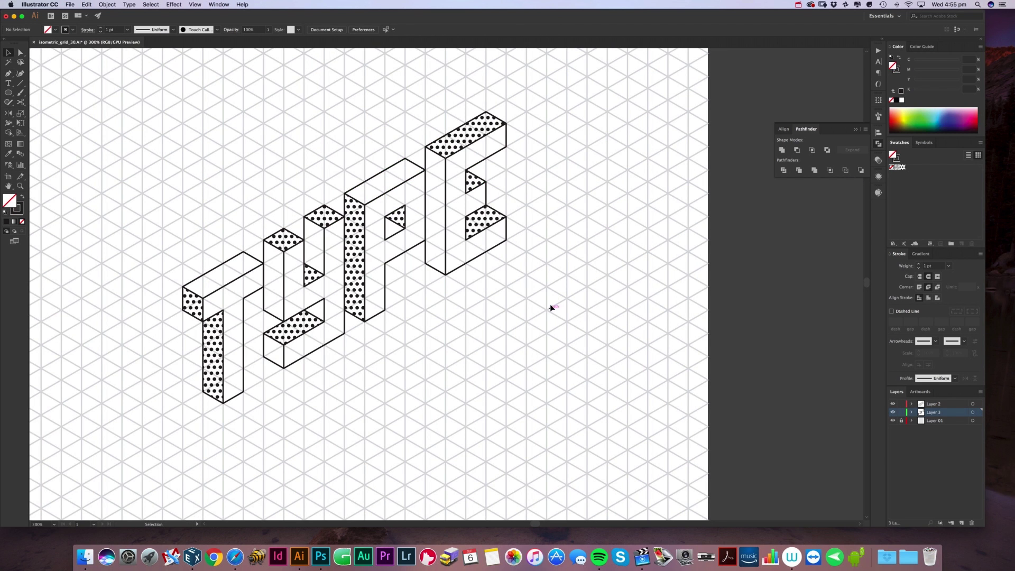
- Hide the isometric grid layer and select all the TYPE artwork
click(893, 421)
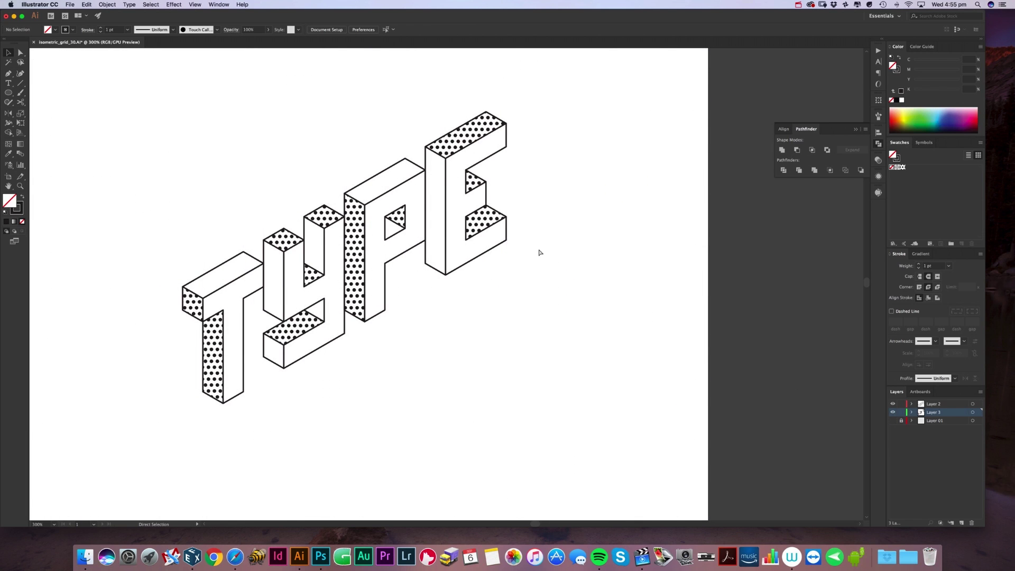
key(super+a)
key(a)
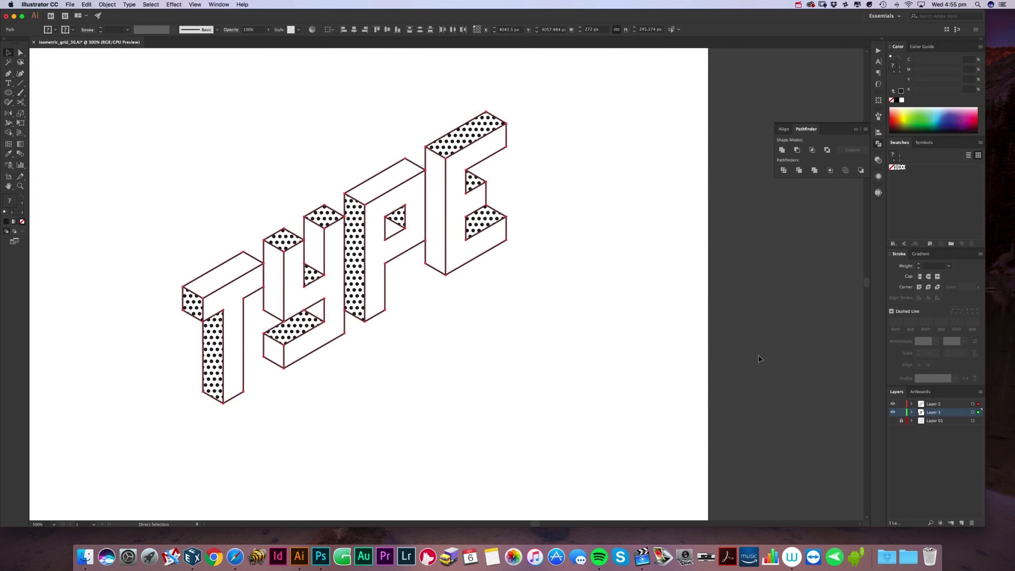
key(v)
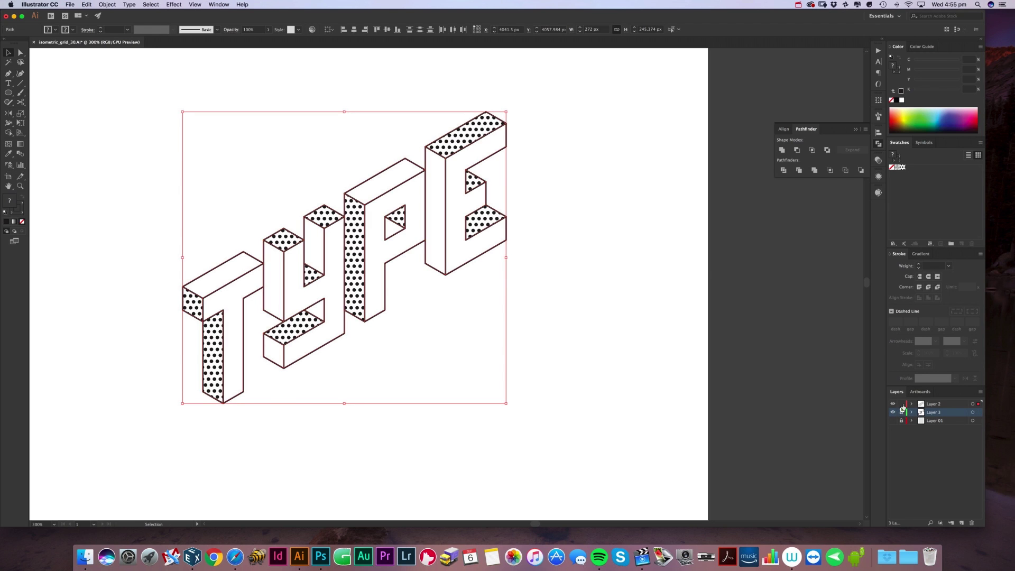
- Lock and hide Layers 2 and 3, then paste the artwork in front on new Layer 4
click(902, 412)
click(902, 404)
click(894, 413)
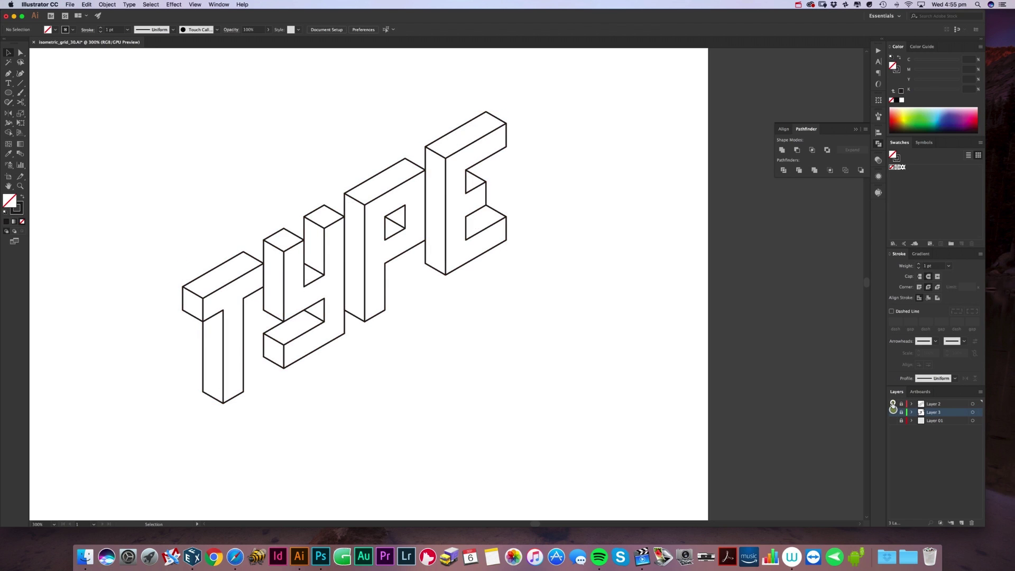
click(894, 404)
click(961, 522)
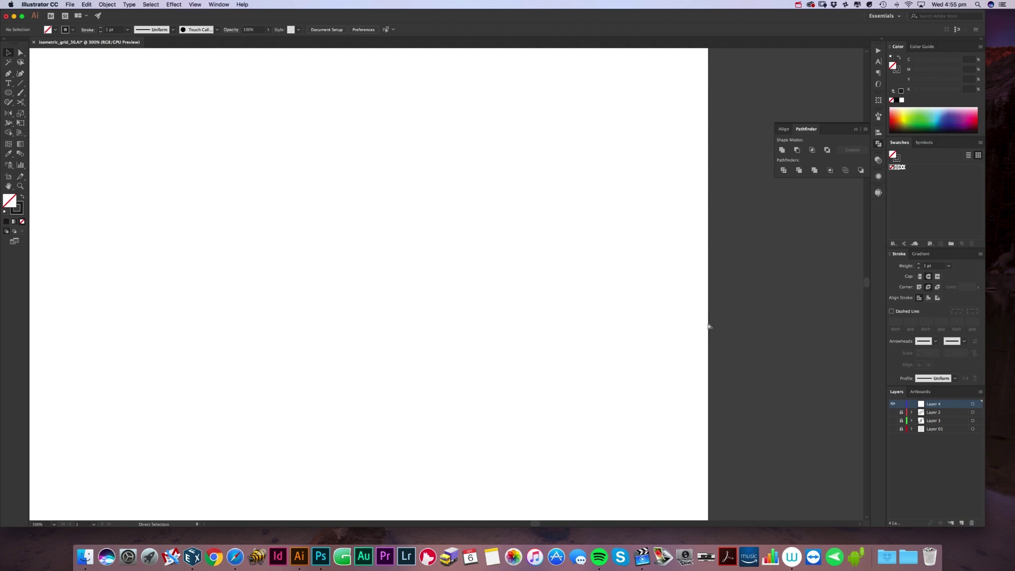
key(super+f)
click(660, 283)
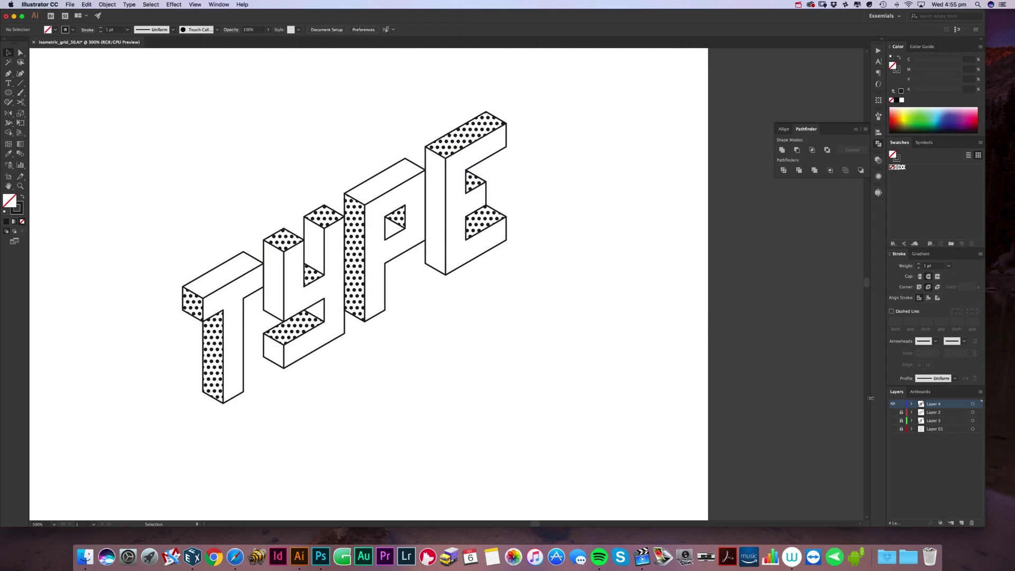
- Select all the dotted faces across the T, Y, P and E
click(192, 303)
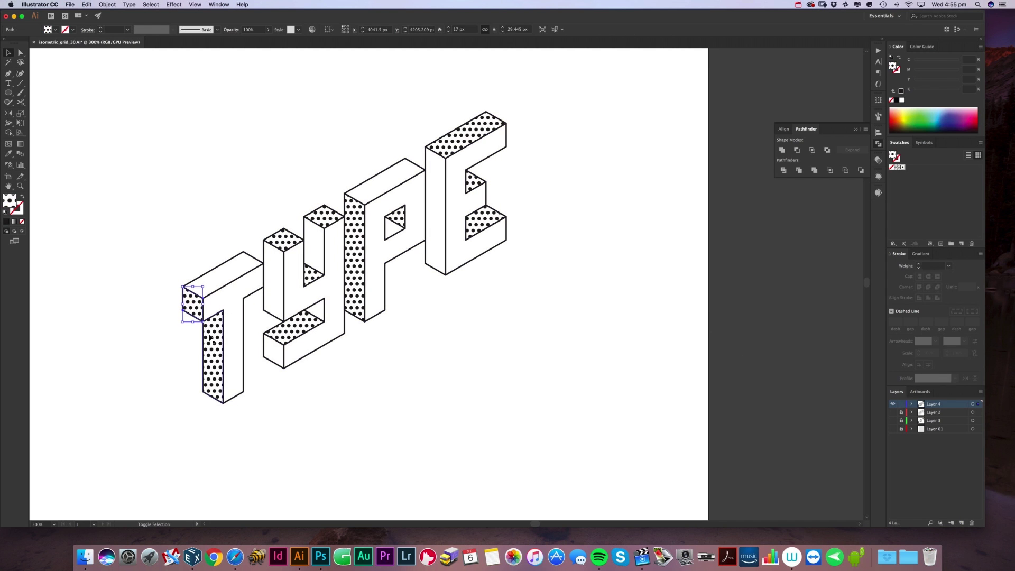
shift+click(212, 360)
shift+click(284, 240)
shift+click(324, 225)
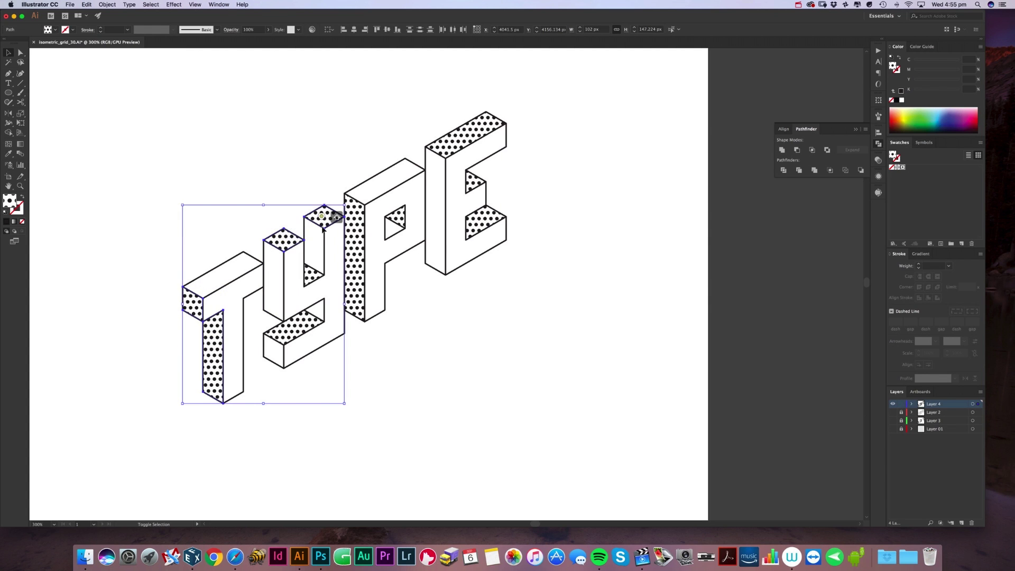
shift+click(312, 323)
shift+click(316, 275)
shift+click(353, 254)
shift+click(402, 225)
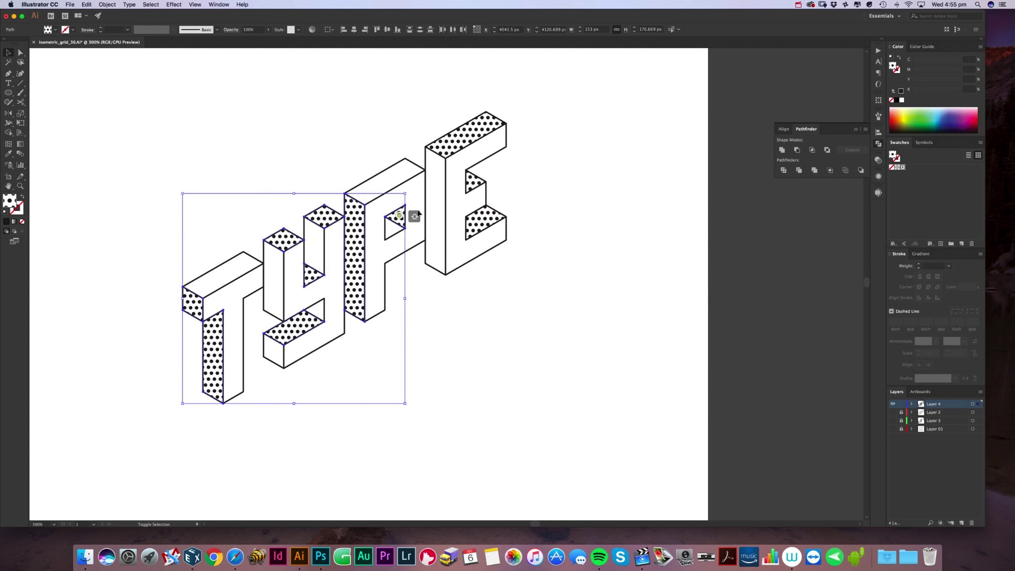
shift+click(475, 183)
shift+click(465, 135)
shift+click(485, 224)
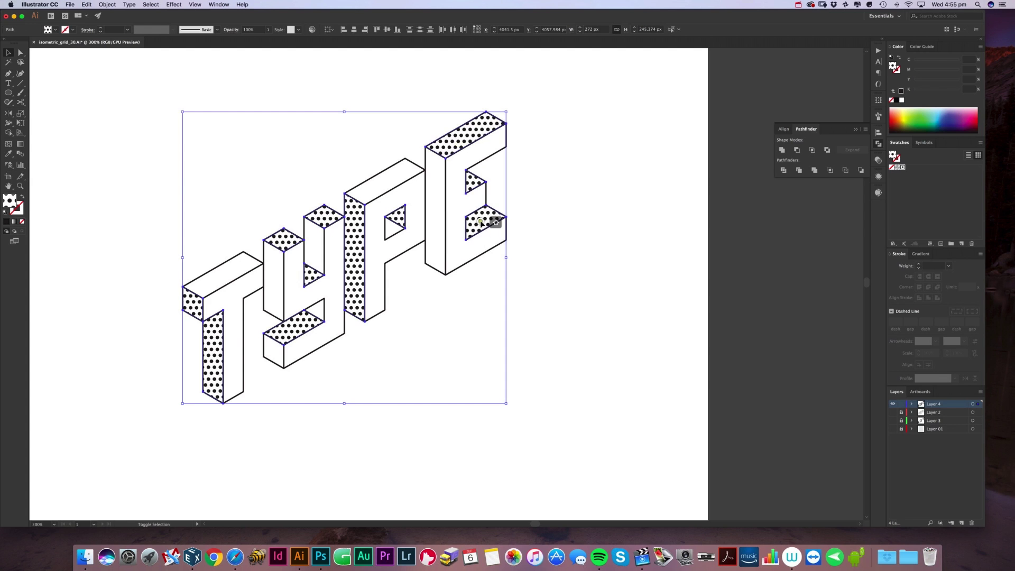
- Expand the selected faces' fill and merge them with Pathfinder, undoing a trial yellow fill
click(107, 6)
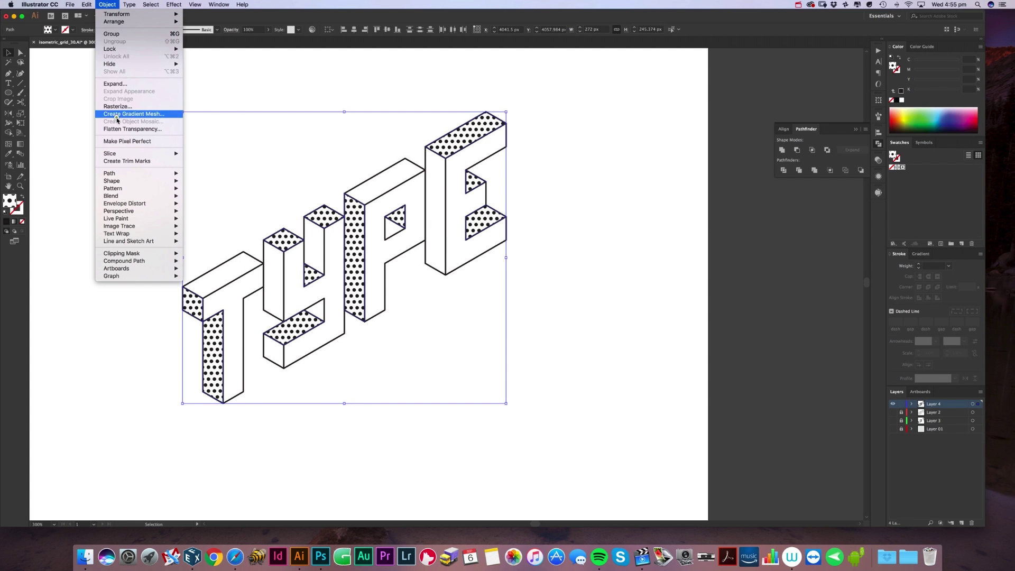
click(112, 86)
click(526, 345)
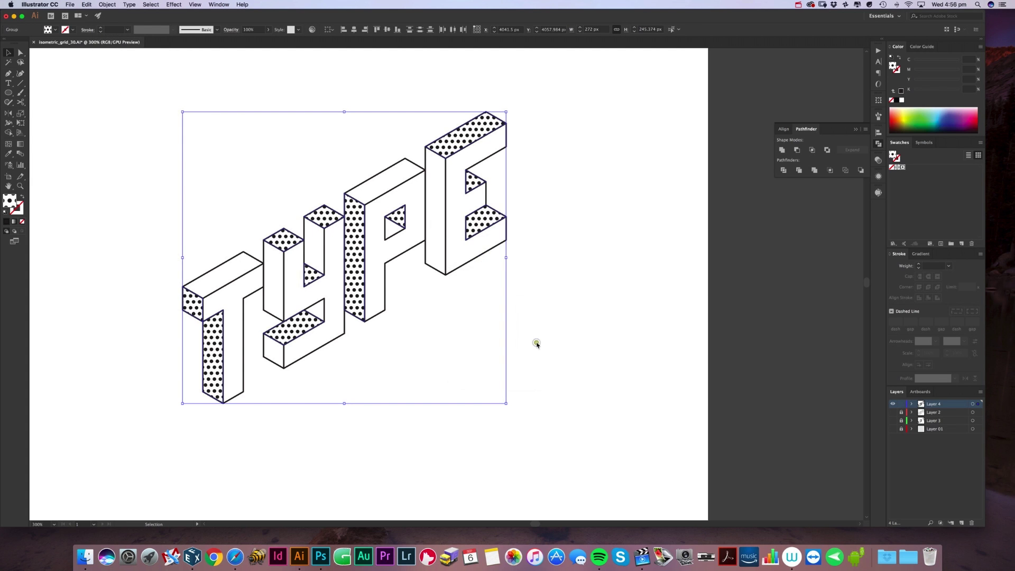
click(814, 171)
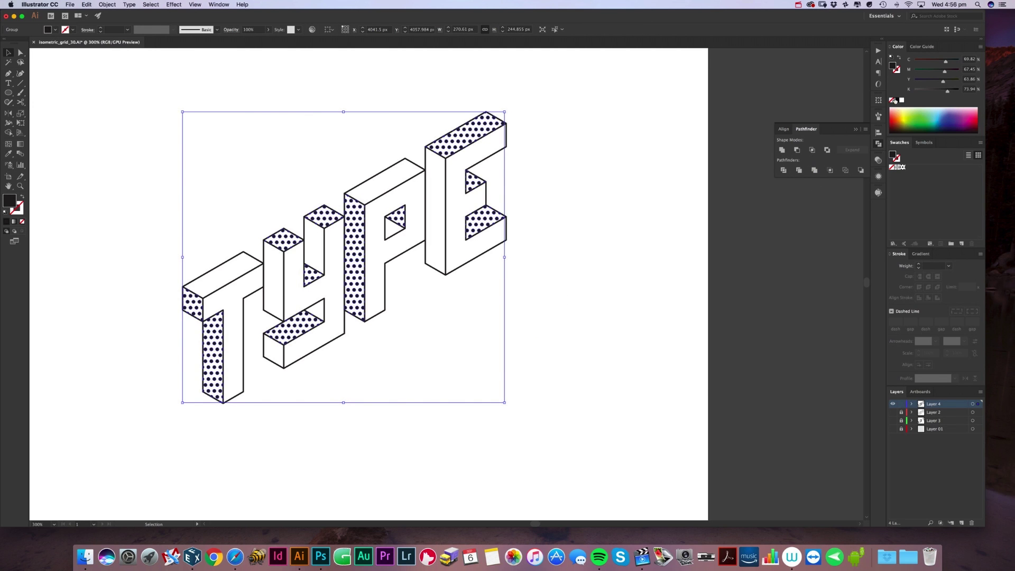
click(911, 117)
key(super+z)
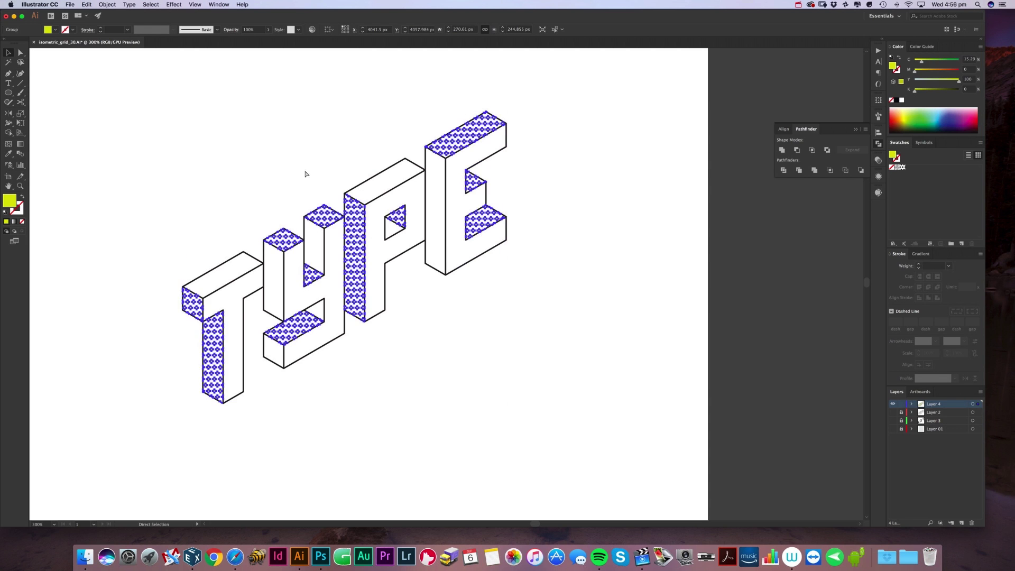
- Unite all the TYPE artwork into one shape, undoing a trial yellow-green colour
click(168, 165)
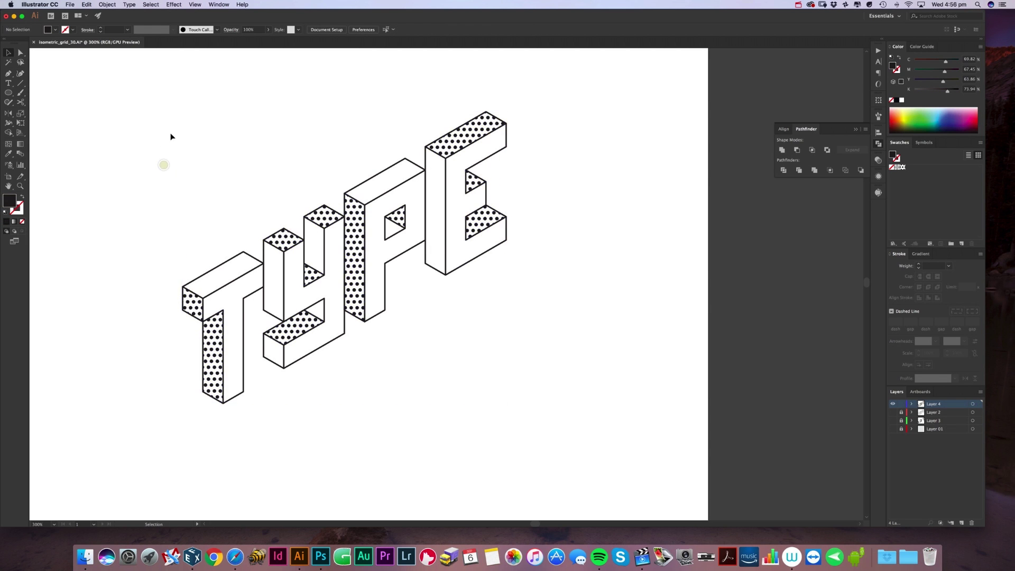
key(super+a)
click(107, 4)
mouse_move(126, 196)
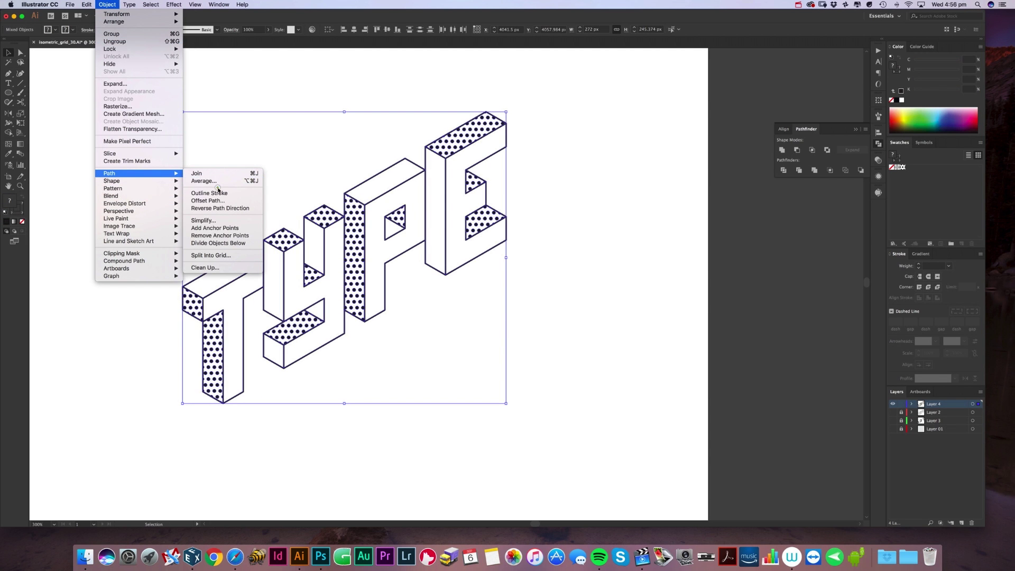
click(222, 196)
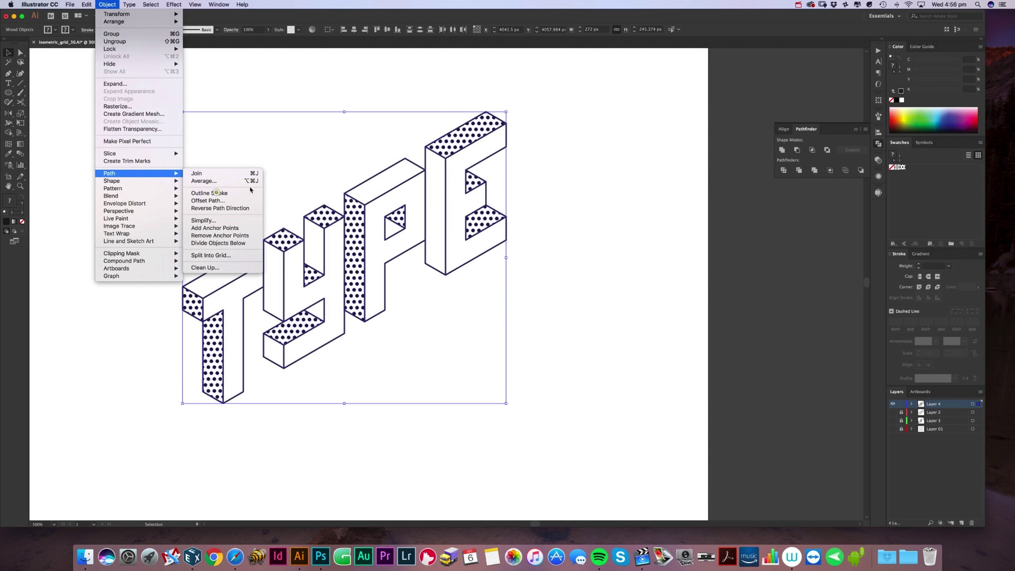
click(784, 151)
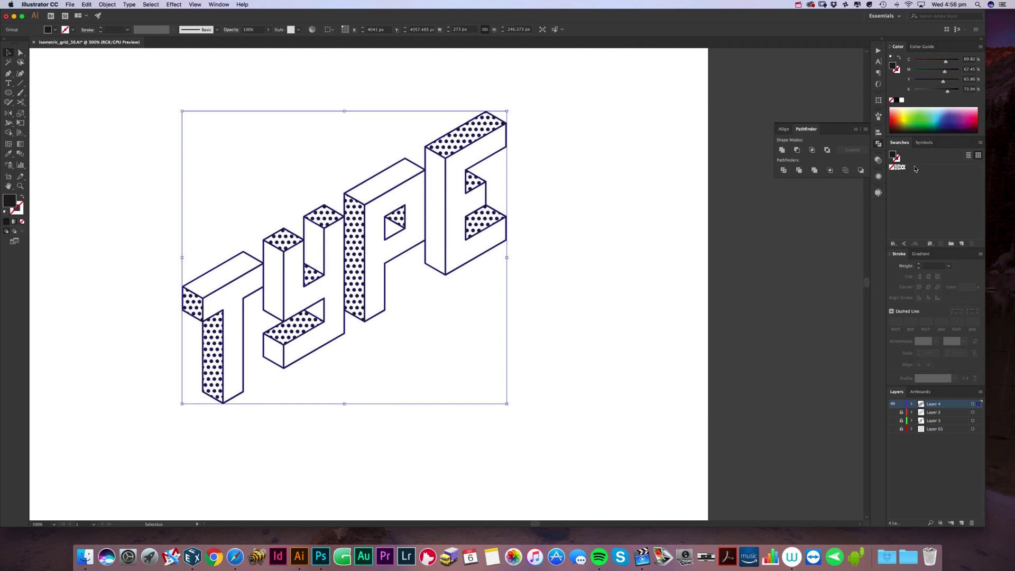
click(906, 116)
click(616, 186)
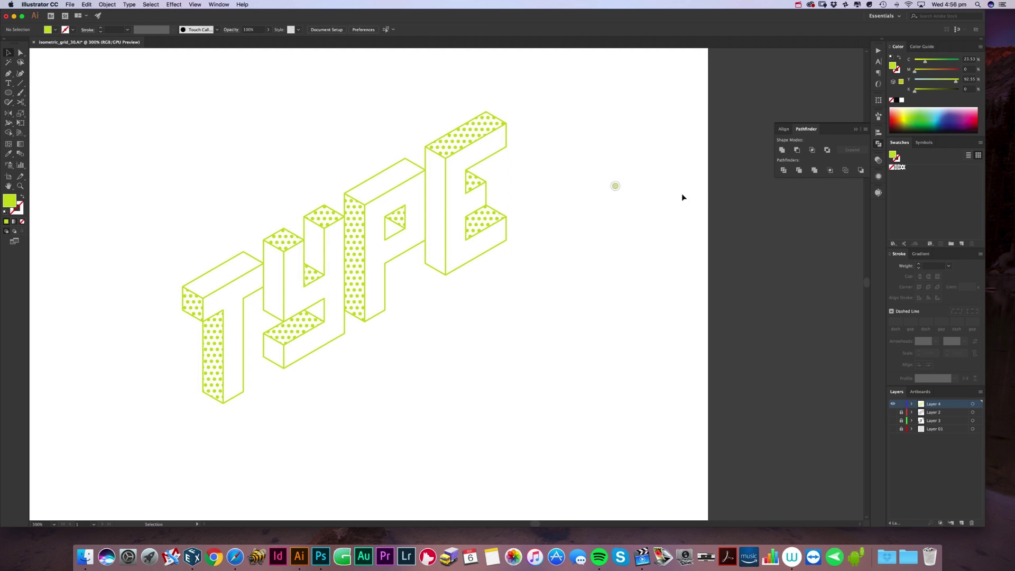
key(super+z)
key(super+z)
click(632, 228)
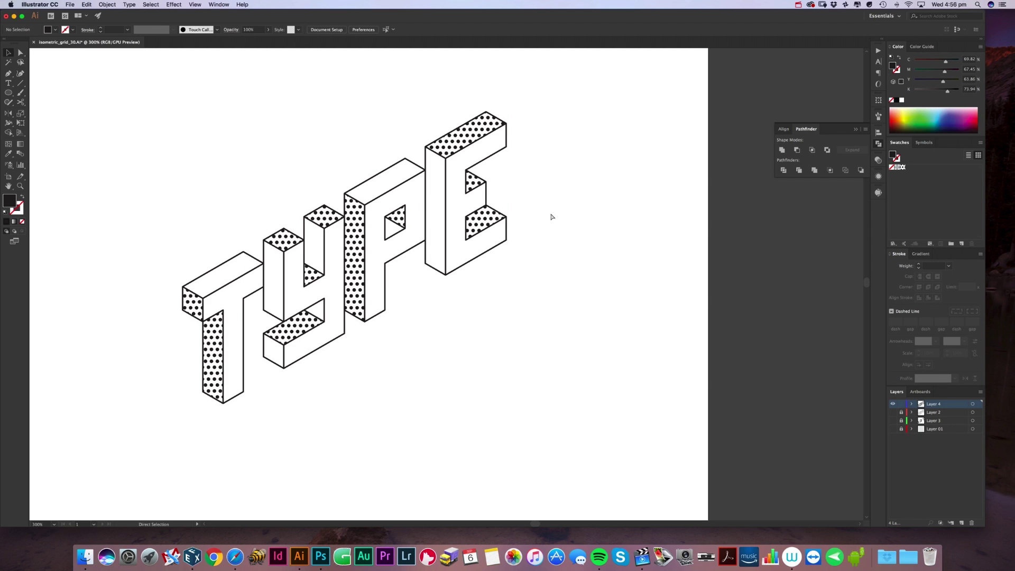
key(super+a)
- Open the Spectrums gradient swatch library from the Swatches panel menu
click(598, 226)
click(980, 145)
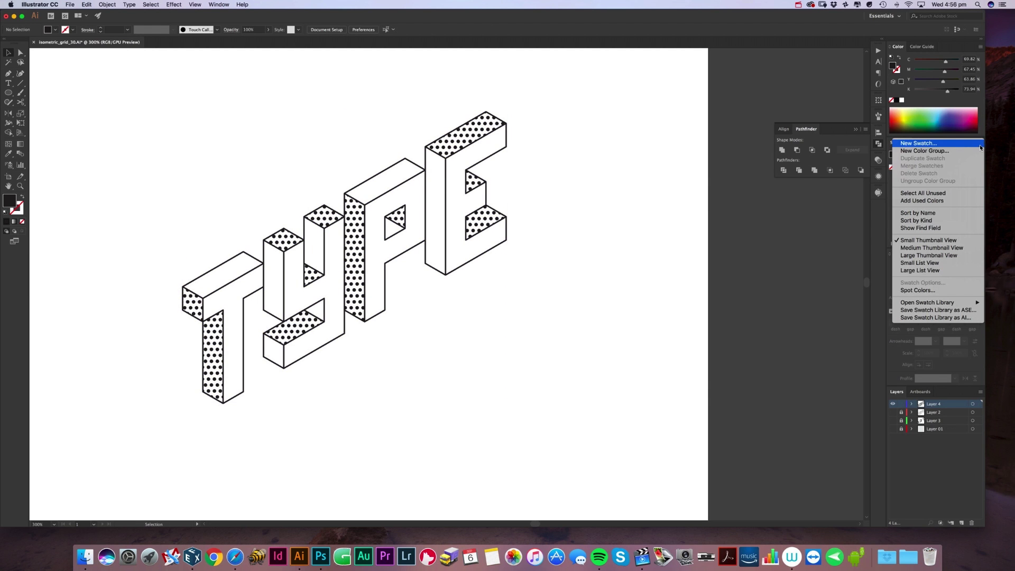
mouse_move(931, 303)
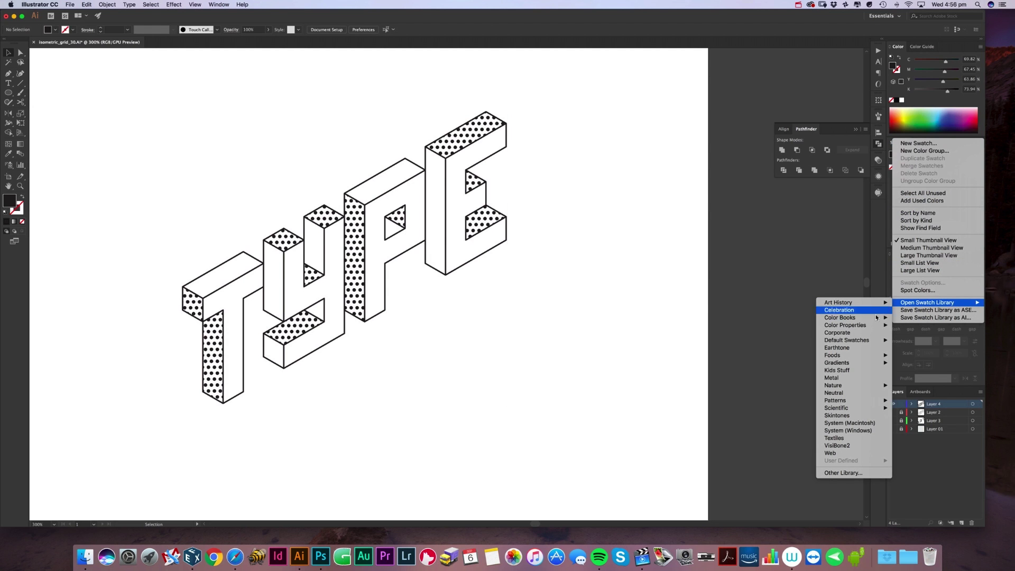
mouse_move(837, 368)
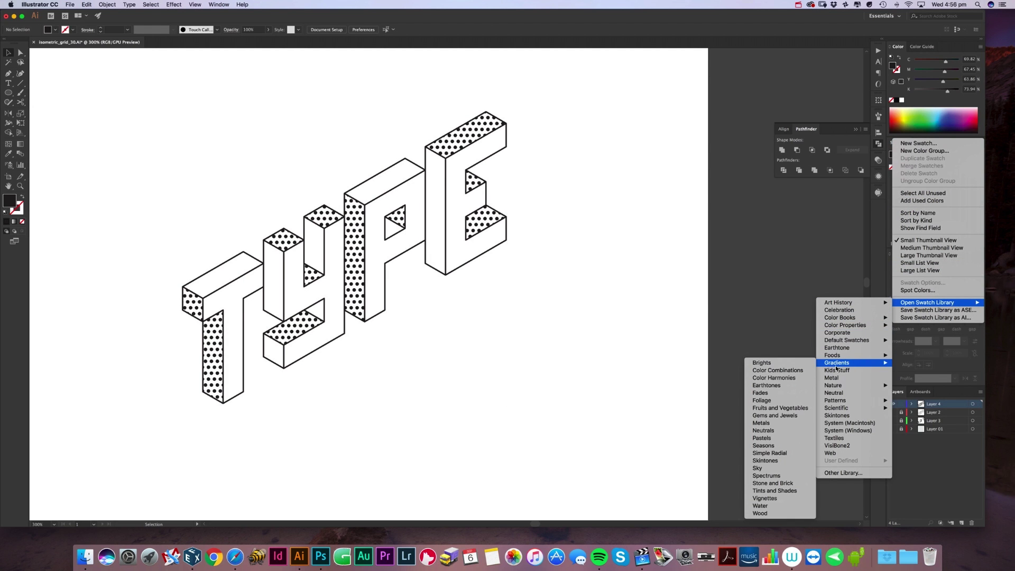
click(767, 475)
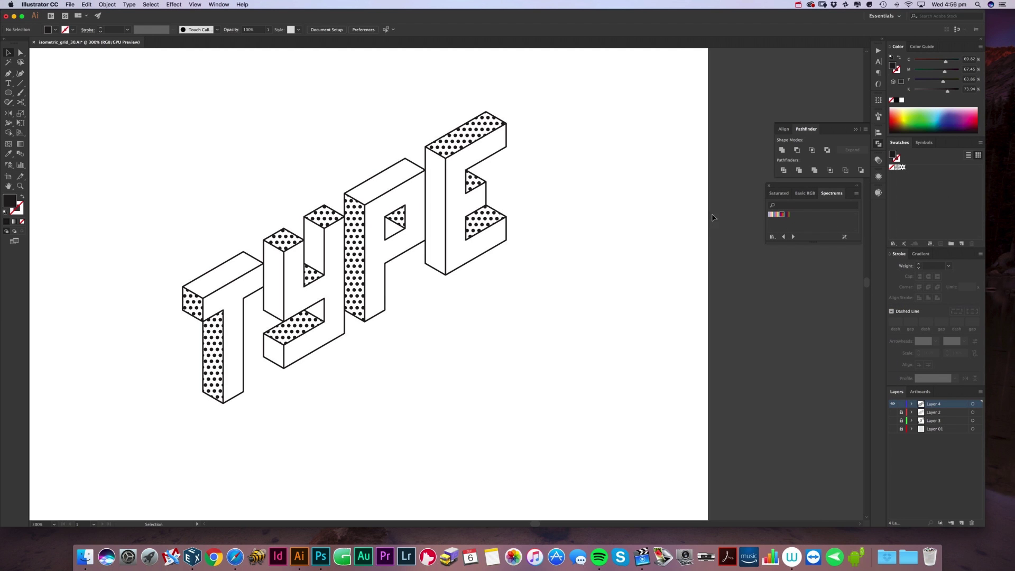
- Select all the TYPE artwork and make it a compound shape
key(super+a)
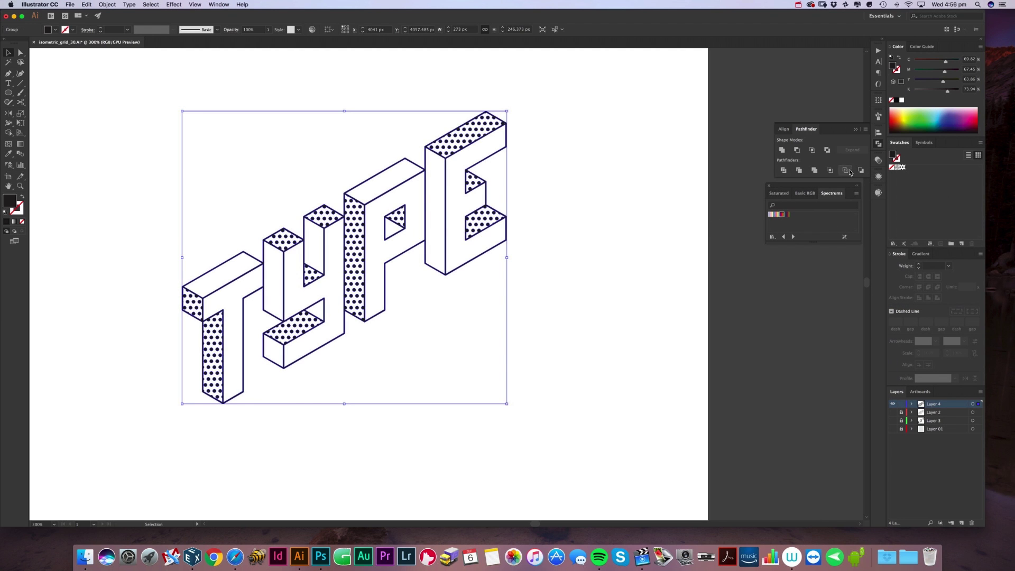
click(868, 131)
click(899, 164)
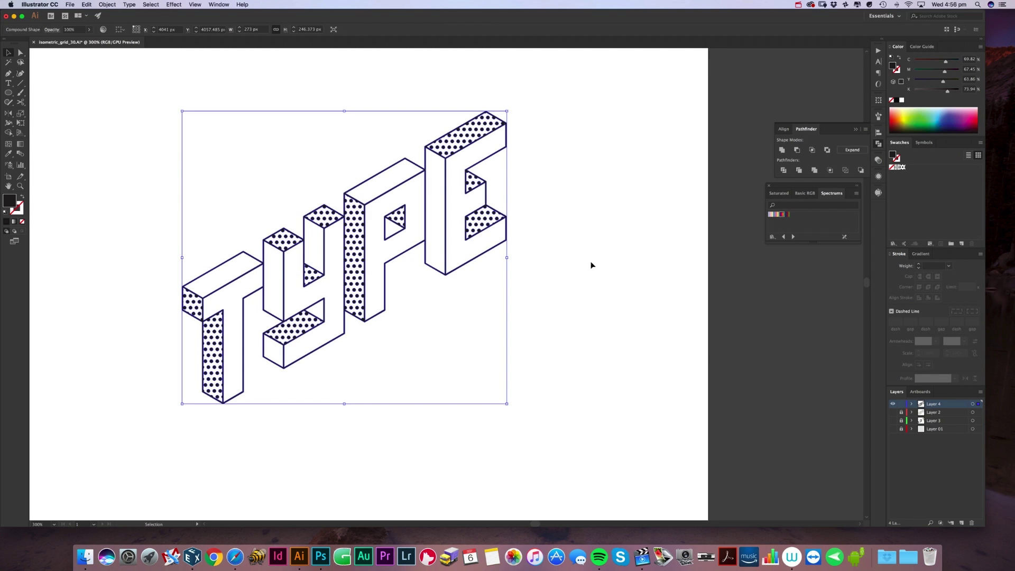
- Expand the compound shape and apply a Spectrums gradient trimmed to blue, purple at 51.82% and magenta
click(853, 149)
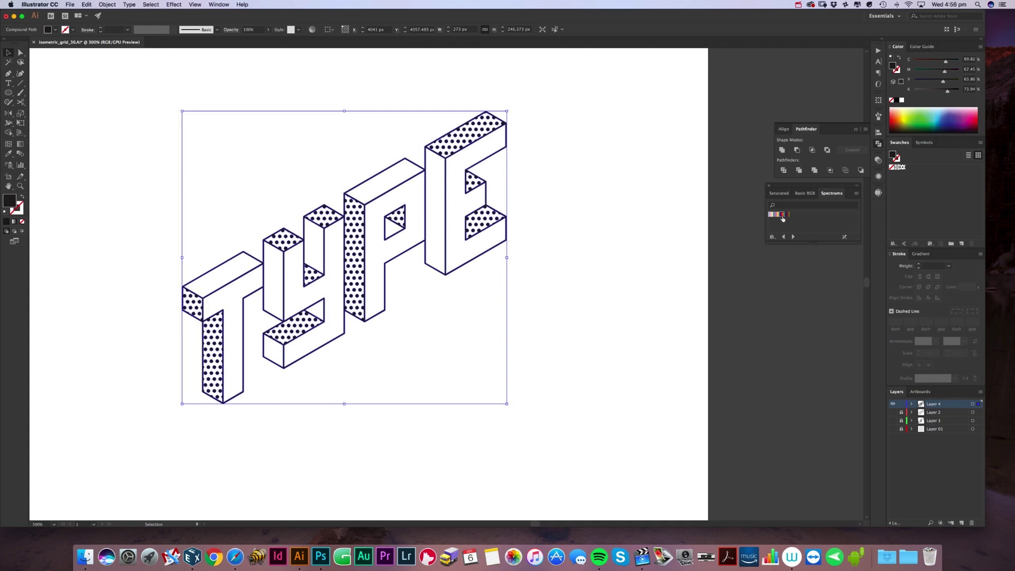
click(781, 215)
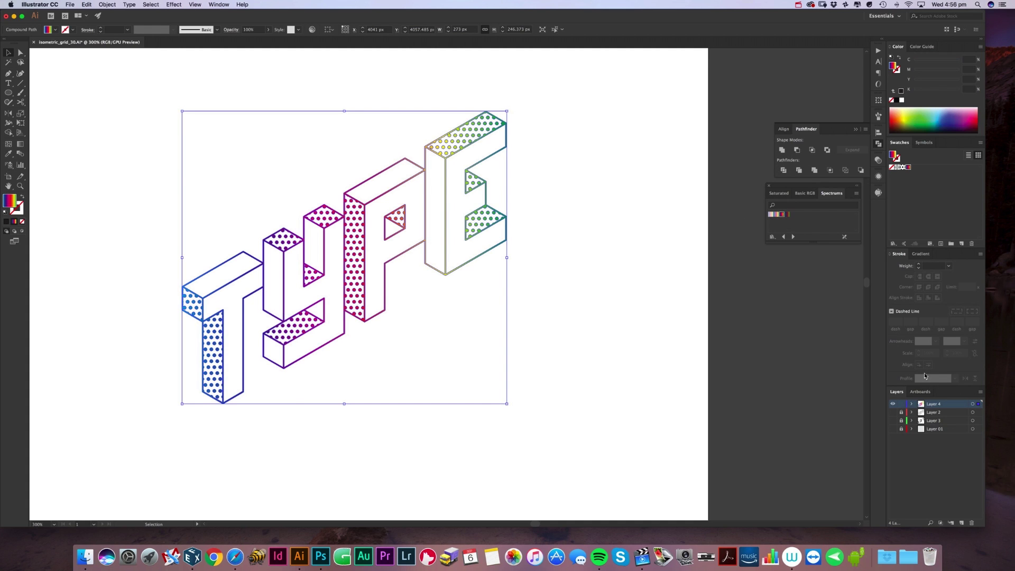
click(923, 254)
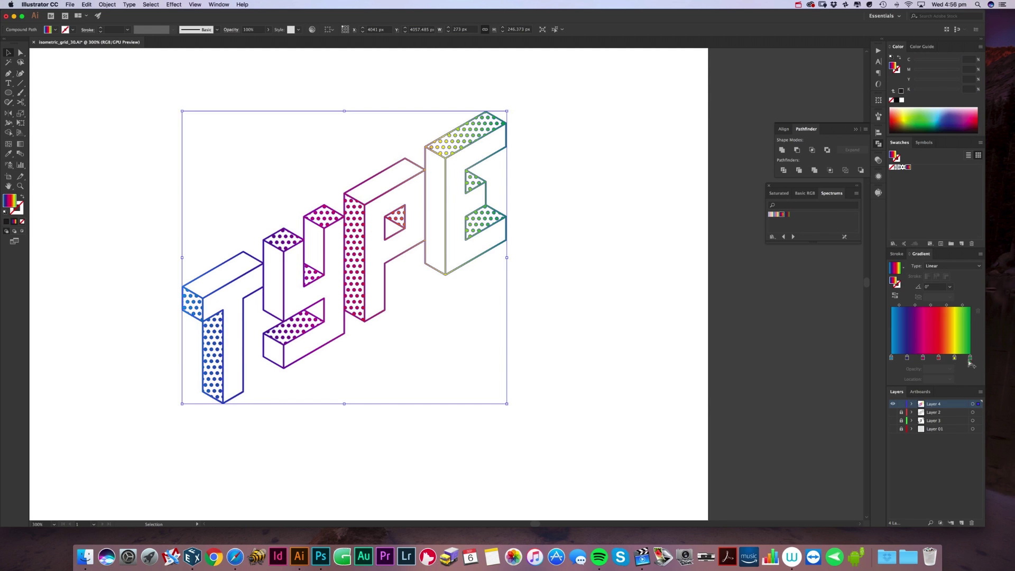
mouse_move(971, 358)
mouse_down()
mouse_move(972, 389)
mouse_move(936, 372)
mouse_move(971, 358)
mouse_up()
click(909, 358)
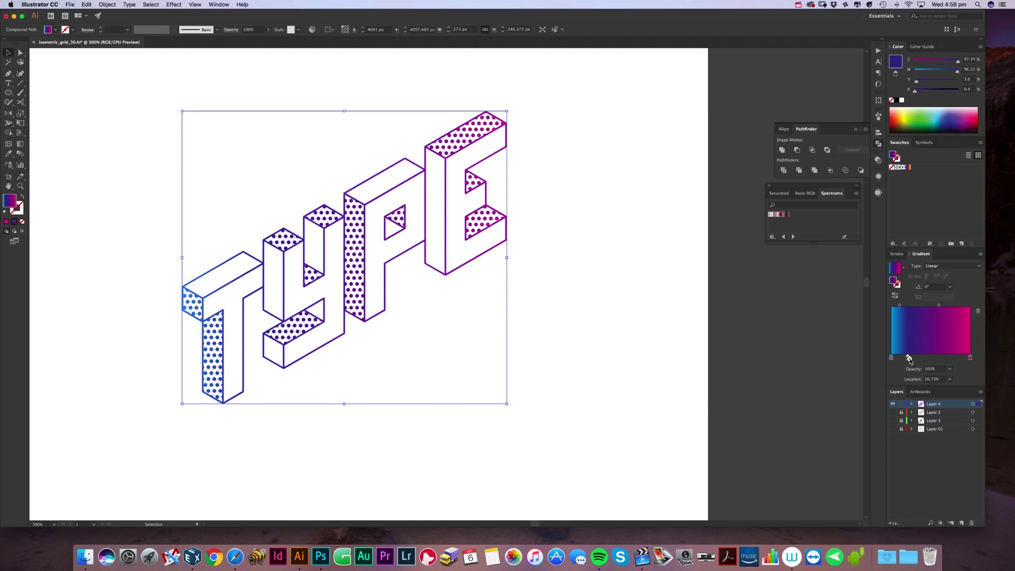
drag(909, 358, 932, 358)
click(541, 168)
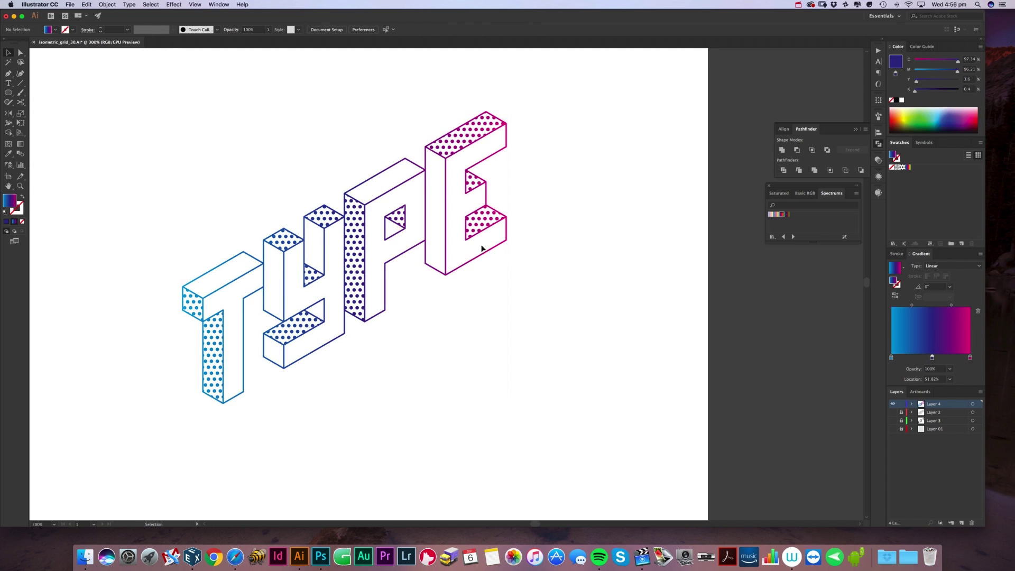
key(super+minus)
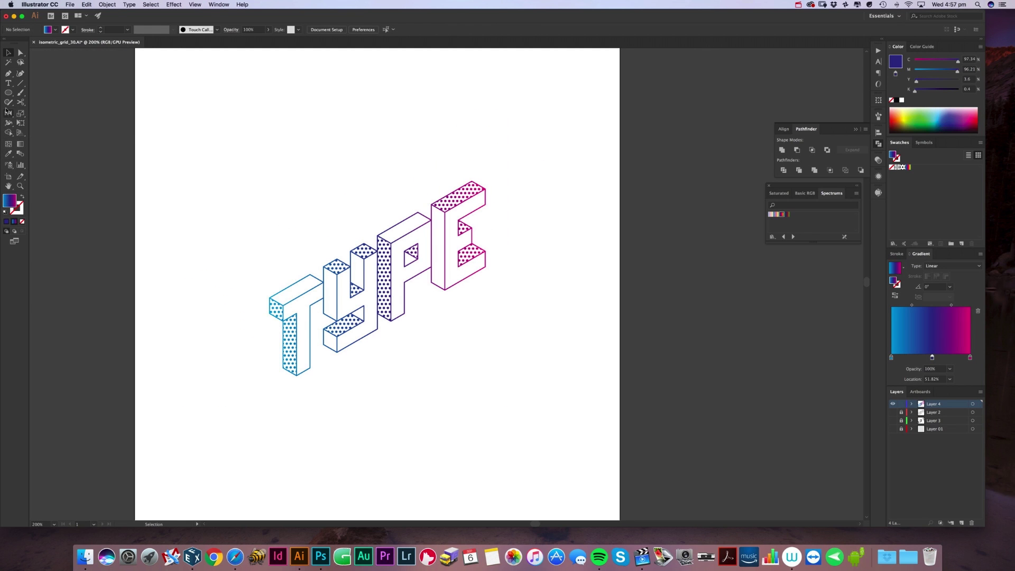
- Draw a rectangle over most of the artboard, fill it dark navy (K 75%) and send it to back
drag(9, 93, 40, 94)
drag(159, 119, 599, 439)
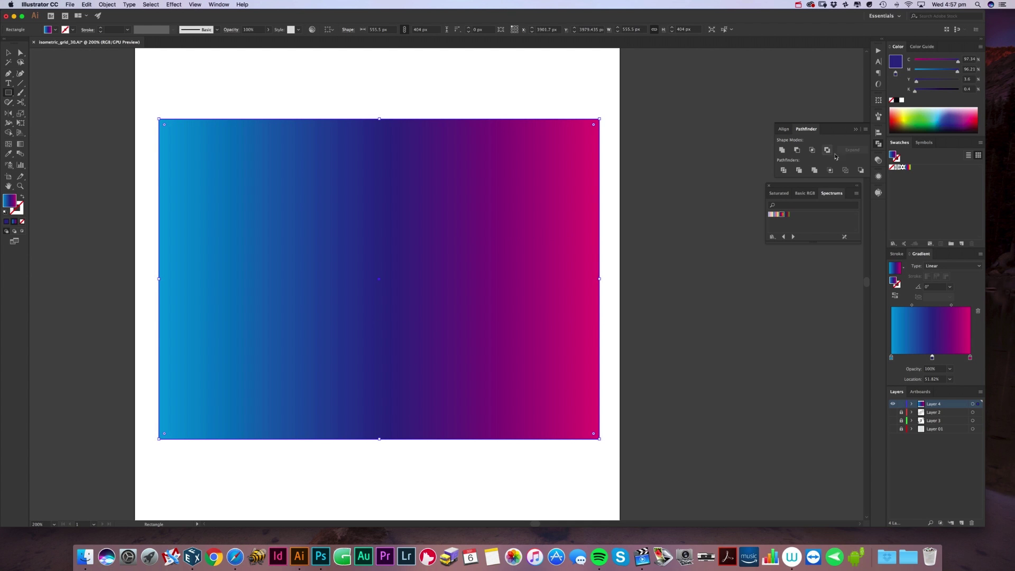
key(v)
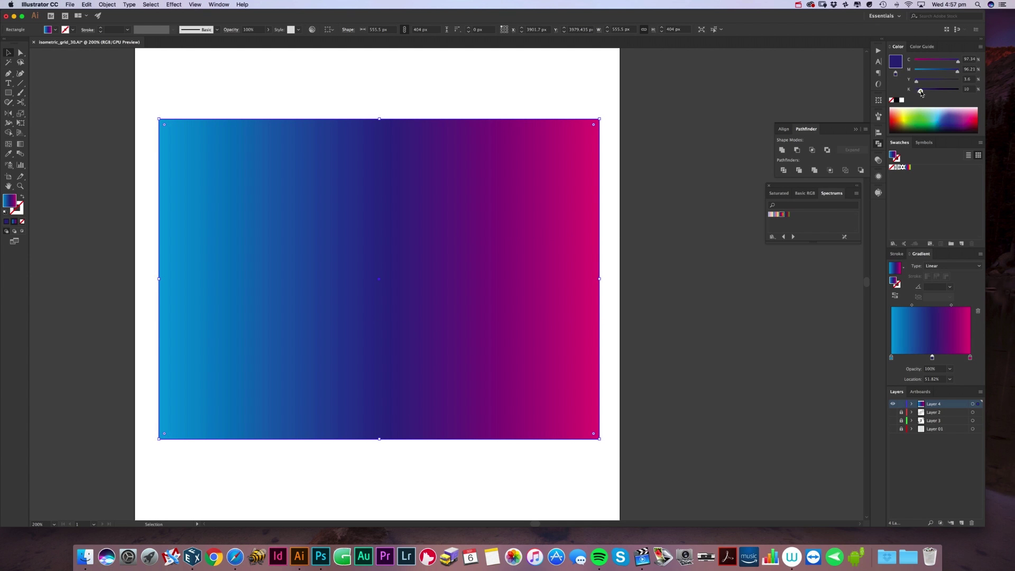
click(899, 65)
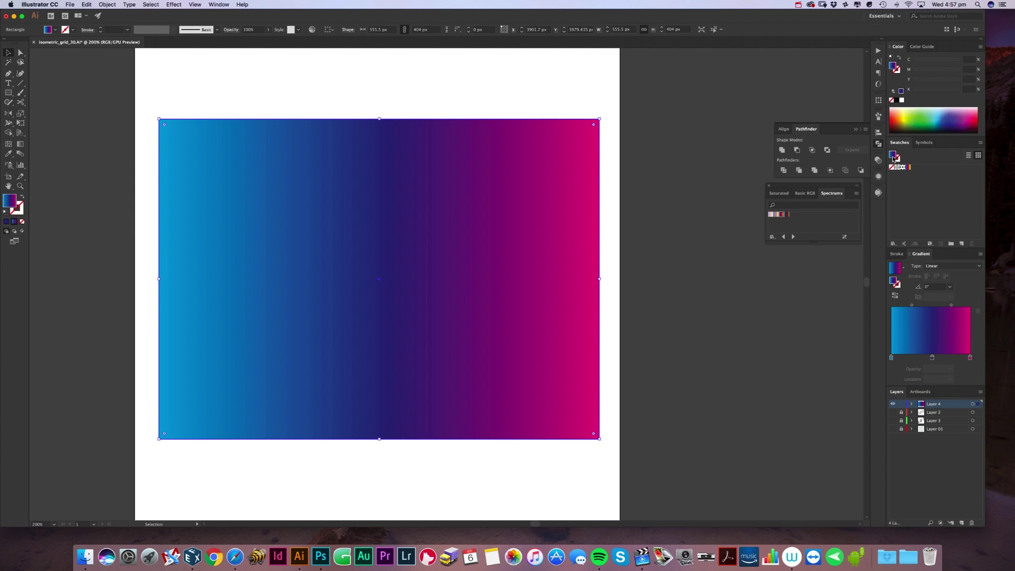
drag(933, 89, 948, 90)
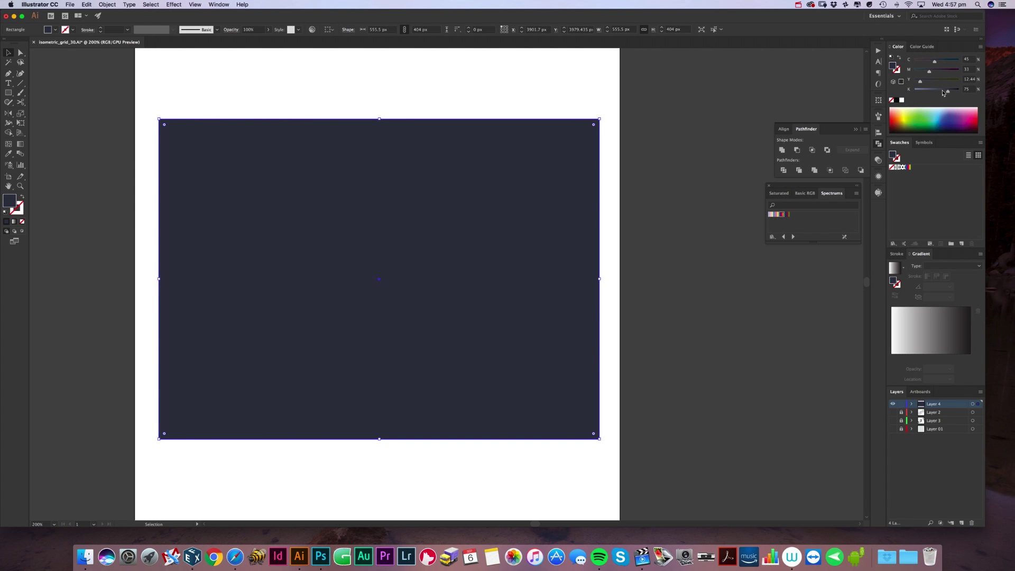
key(super+shift+bracketleft)
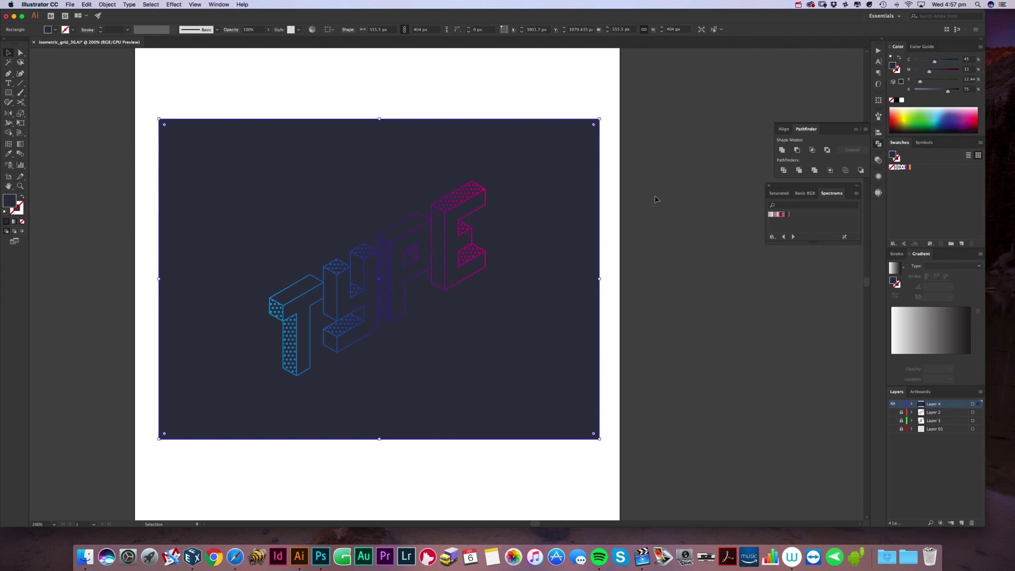
click(655, 200)
scroll(566, 254, up, 1)
drag(474, 278, 529, 312)
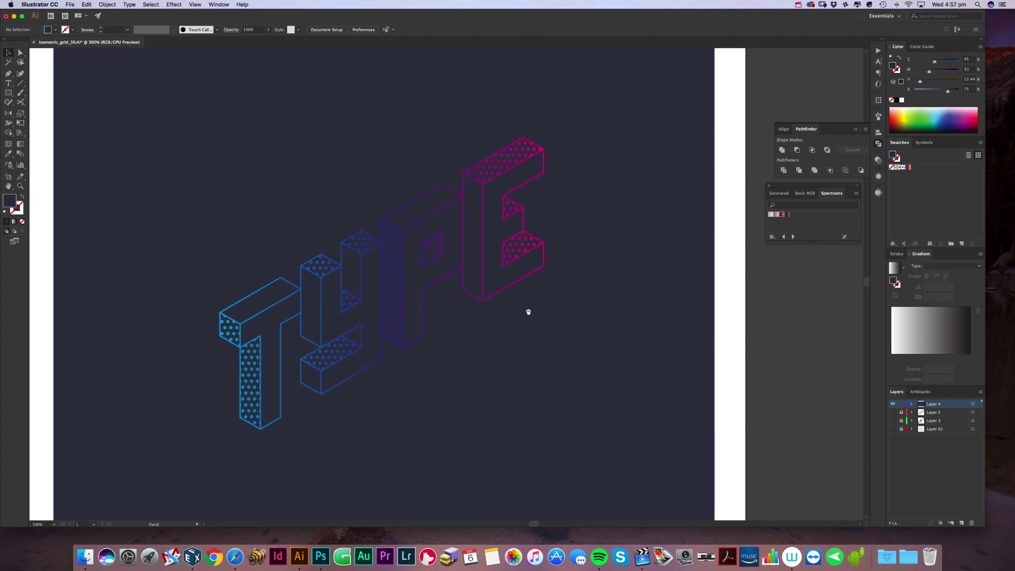